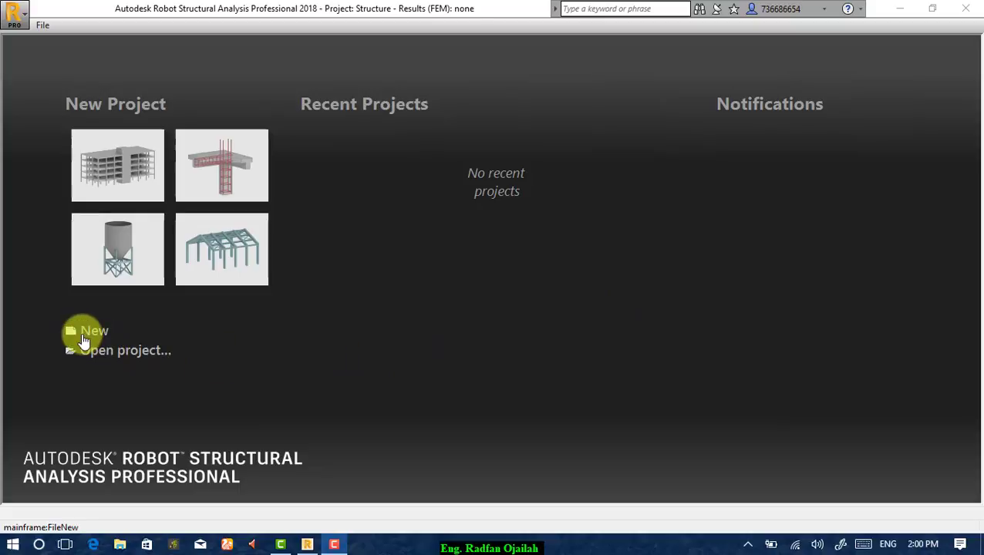
Start a new Building Design project from the start page.
left_click(83, 338)
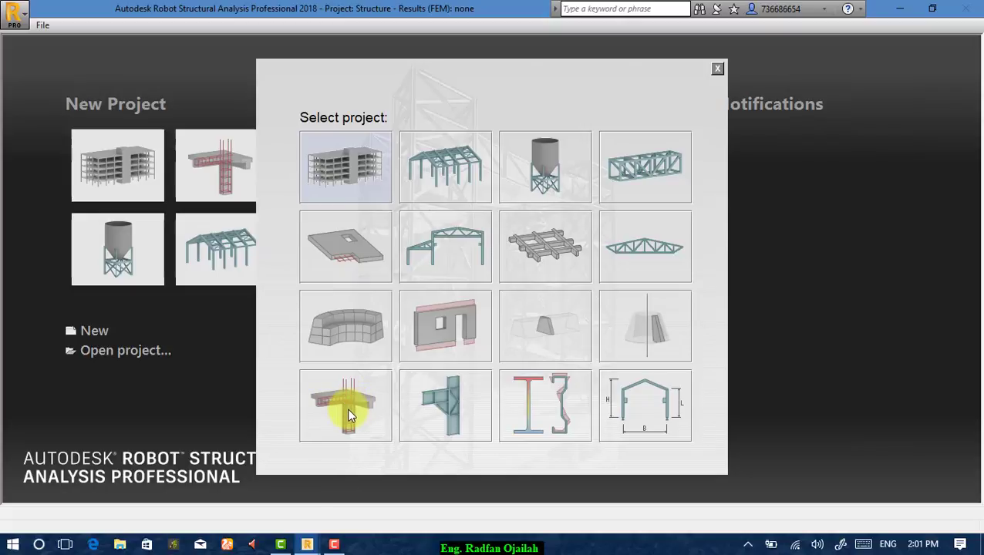
left_click(365, 179)
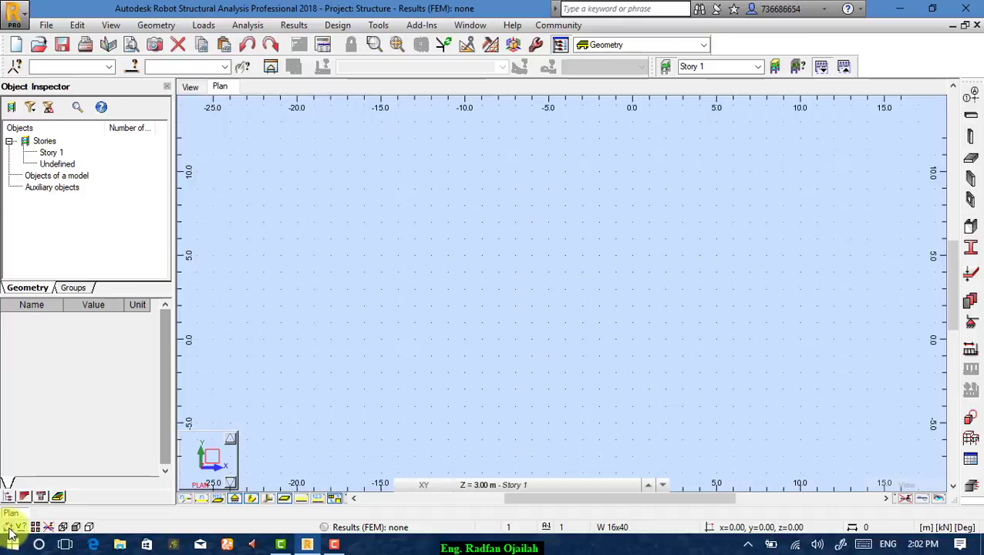
left_click(11, 528)
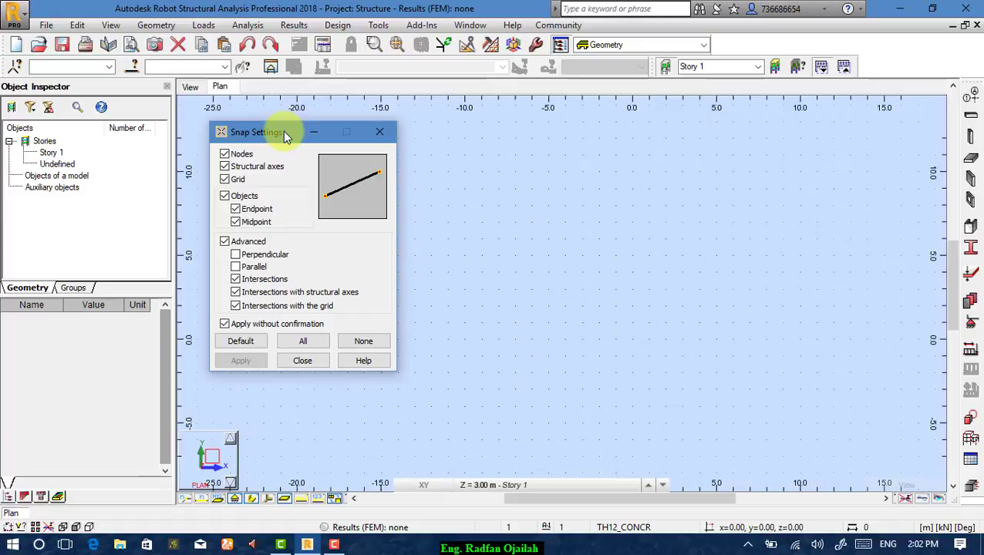
left_click_drag(285, 132, 278, 113)
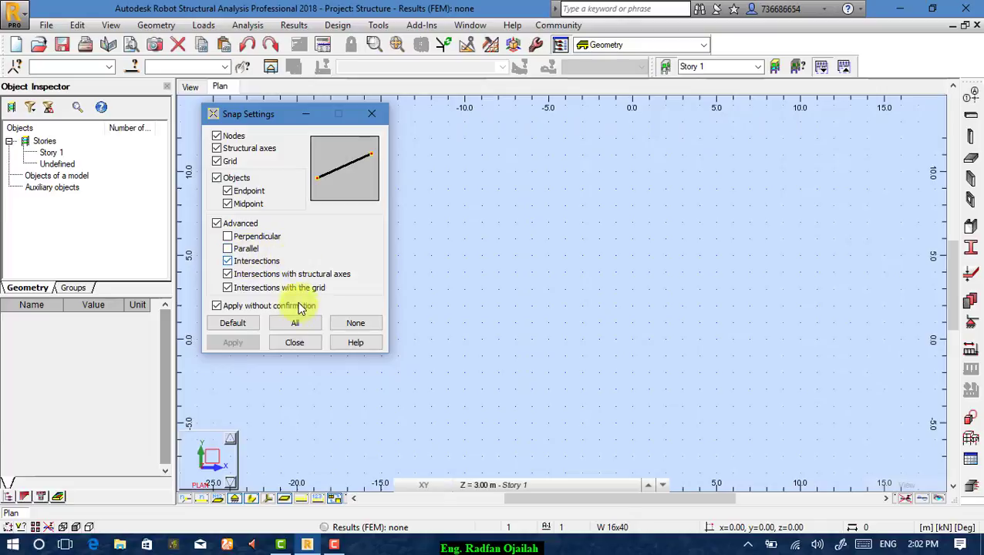
left_click(290, 344)
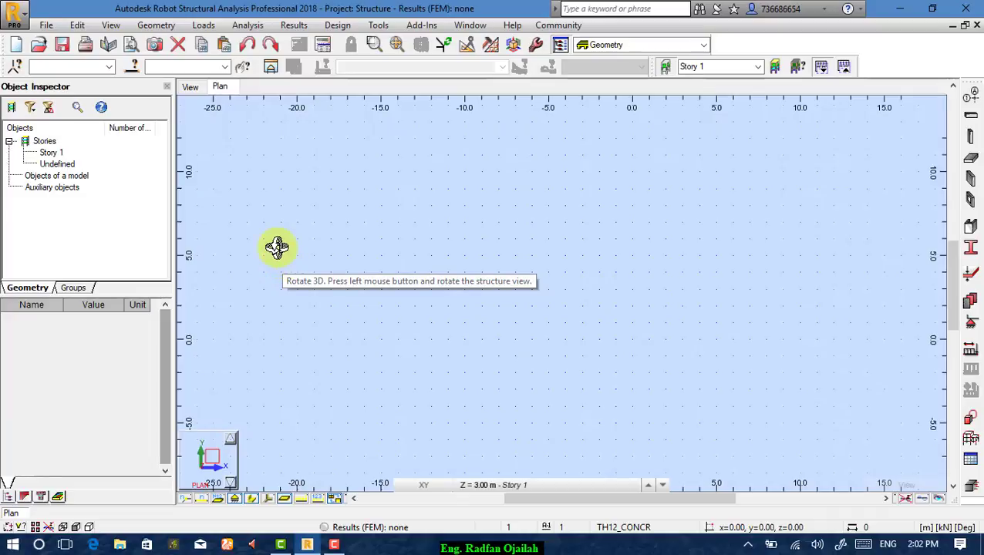
Create another new Building Design project through File > New Project.
left_click(47, 29)
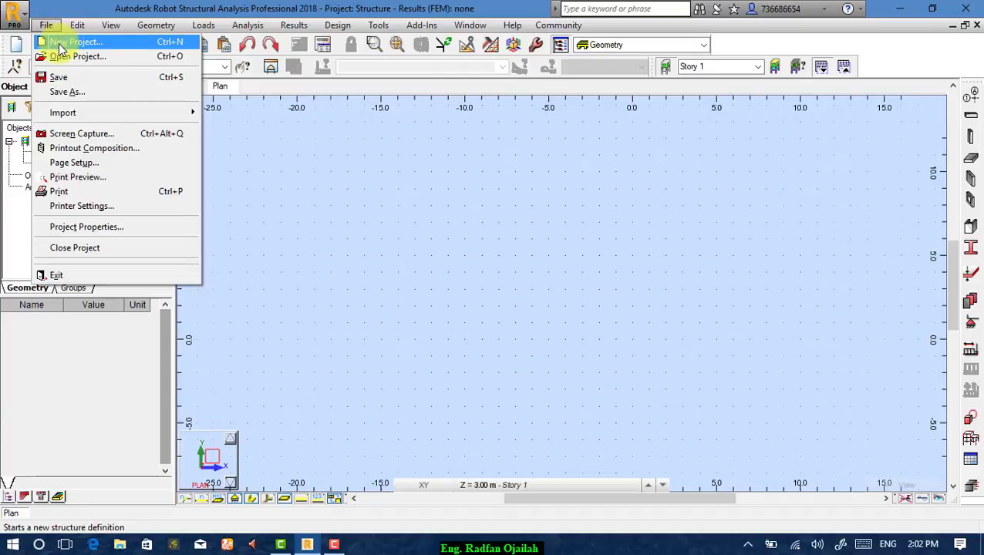
left_click(61, 45)
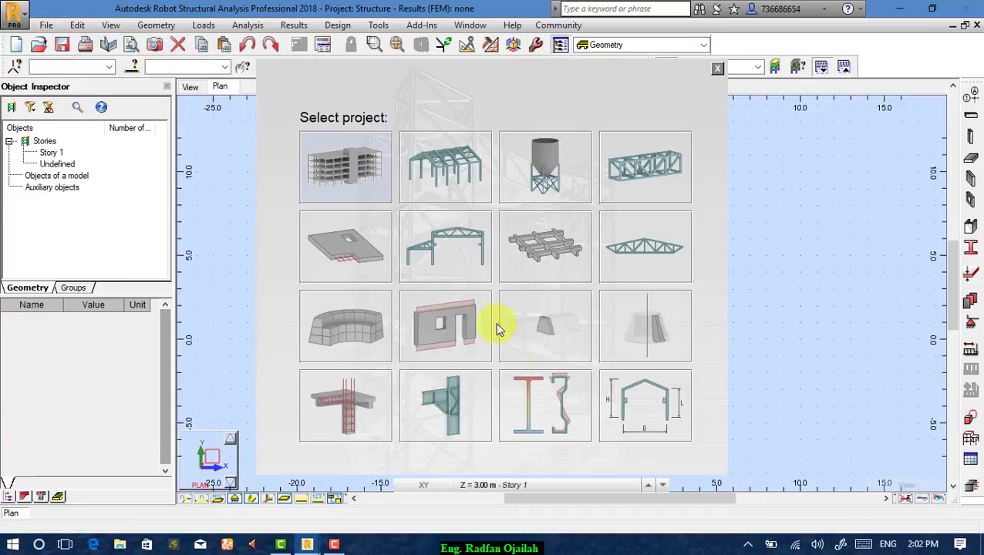
left_click(348, 184)
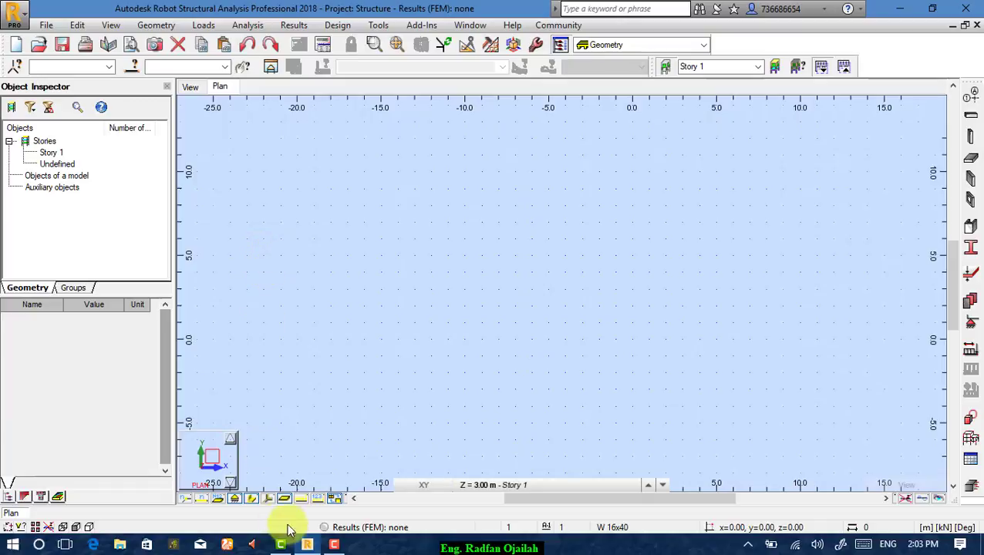
mouse_move(311, 546)
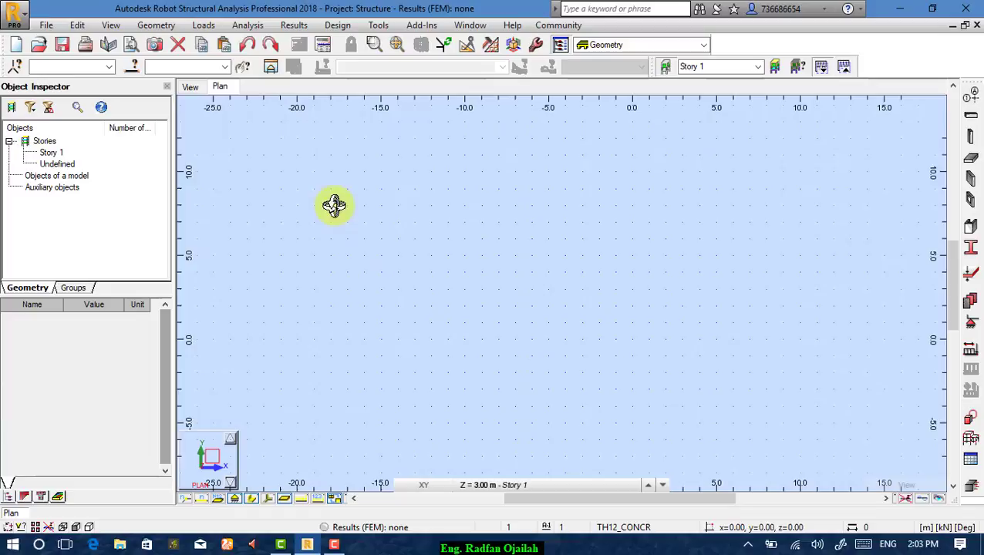
Bring up the Open Project dialog and cancel it without loading a file.
left_click(47, 25)
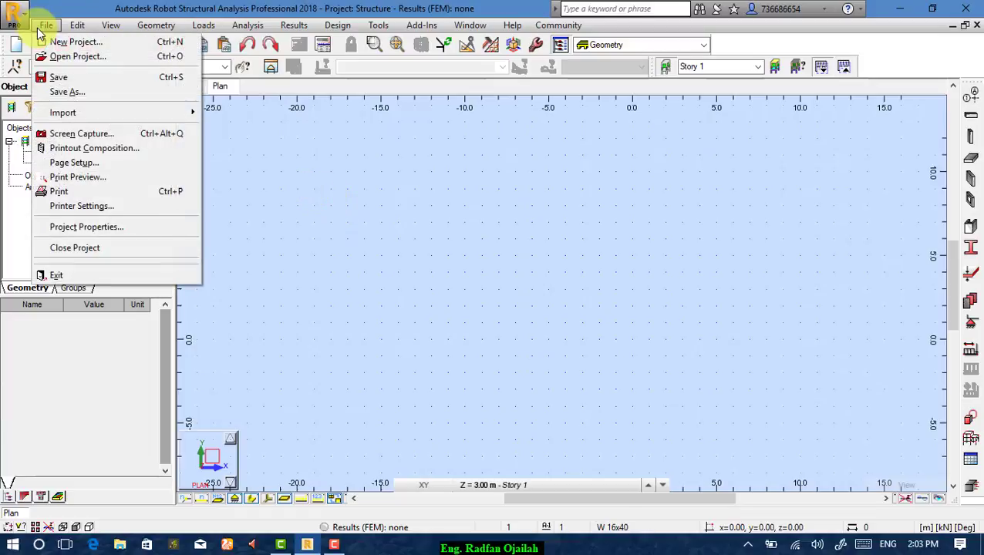
left_click(80, 57)
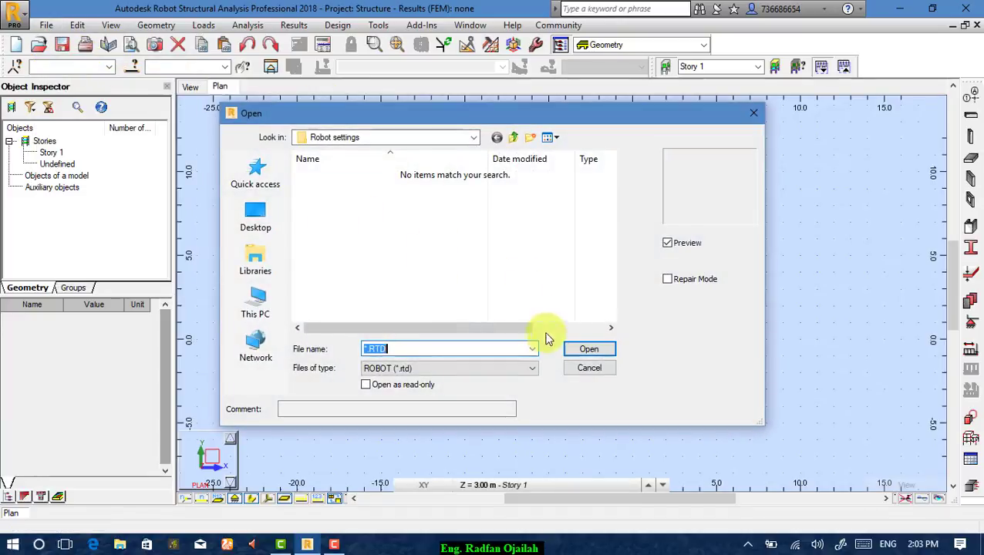
left_click(589, 368)
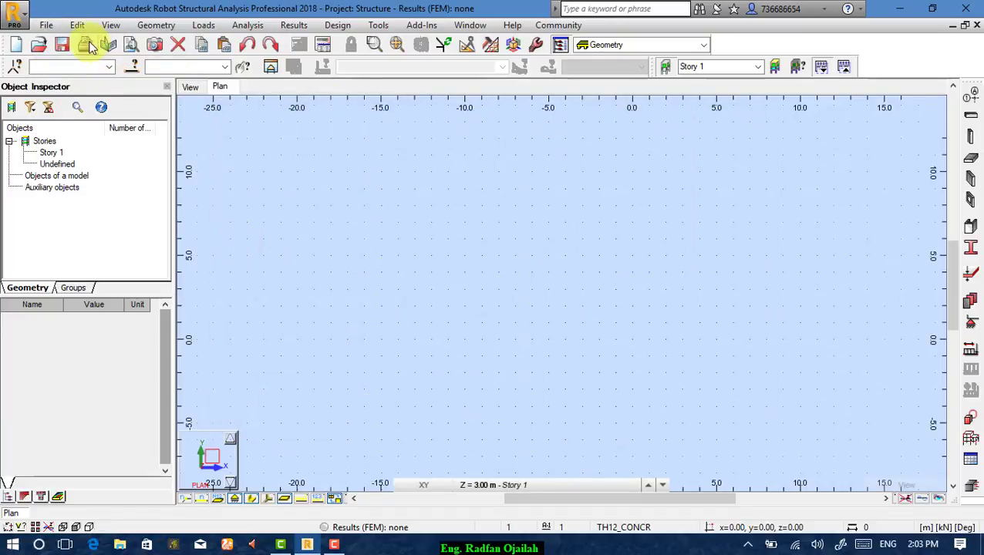
Browse the File, Edit and View menus, expanding View > Rotation.
left_click(44, 25)
left_click(44, 25)
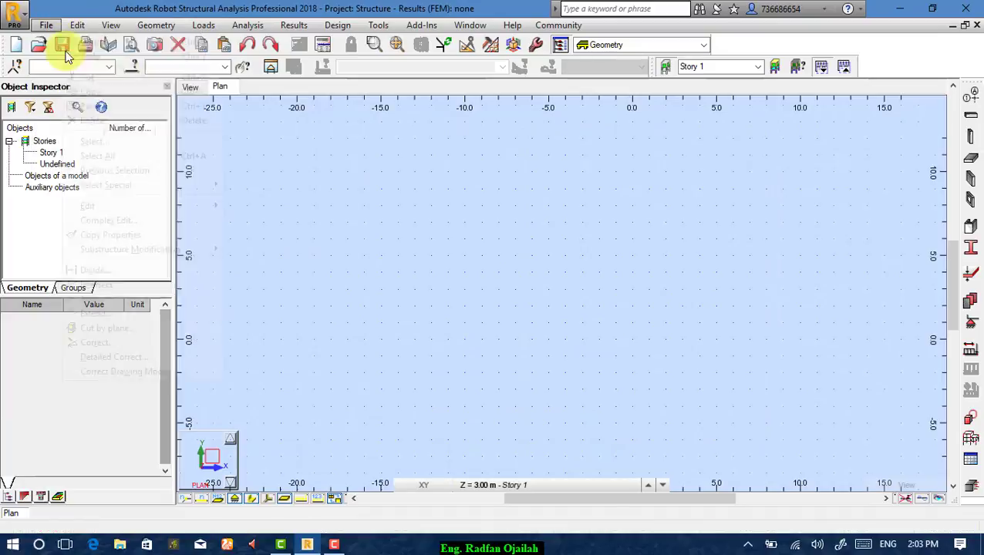
left_click(77, 26)
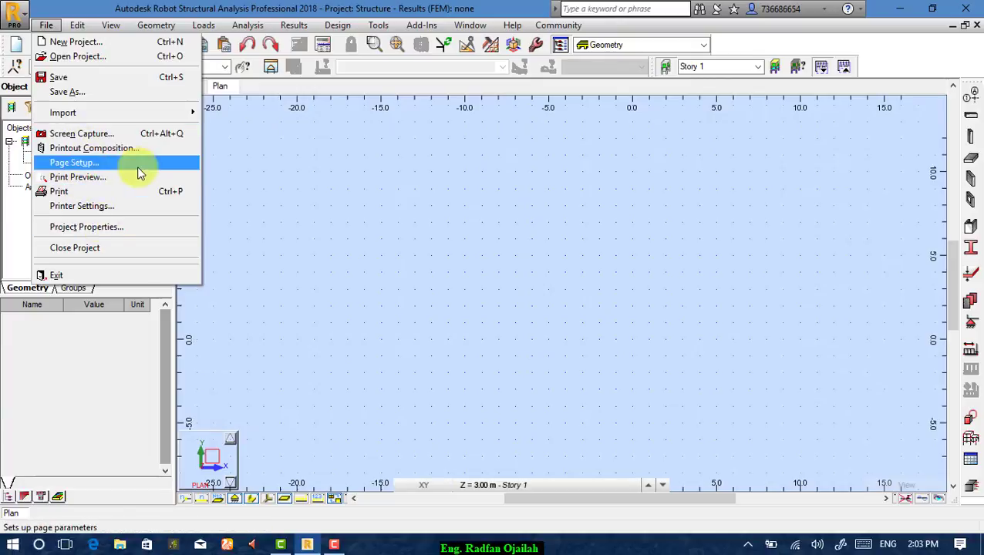
mouse_move(78, 26)
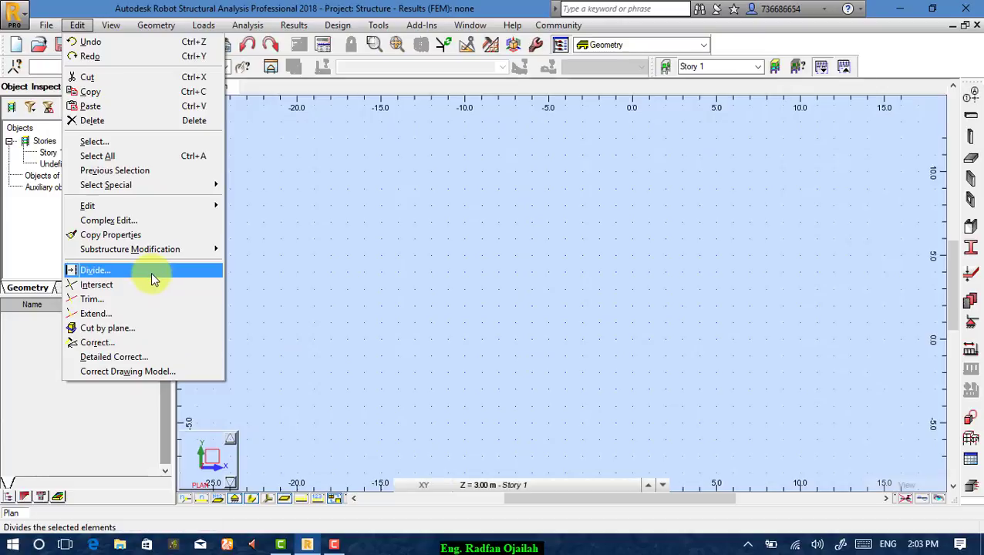
mouse_move(147, 249)
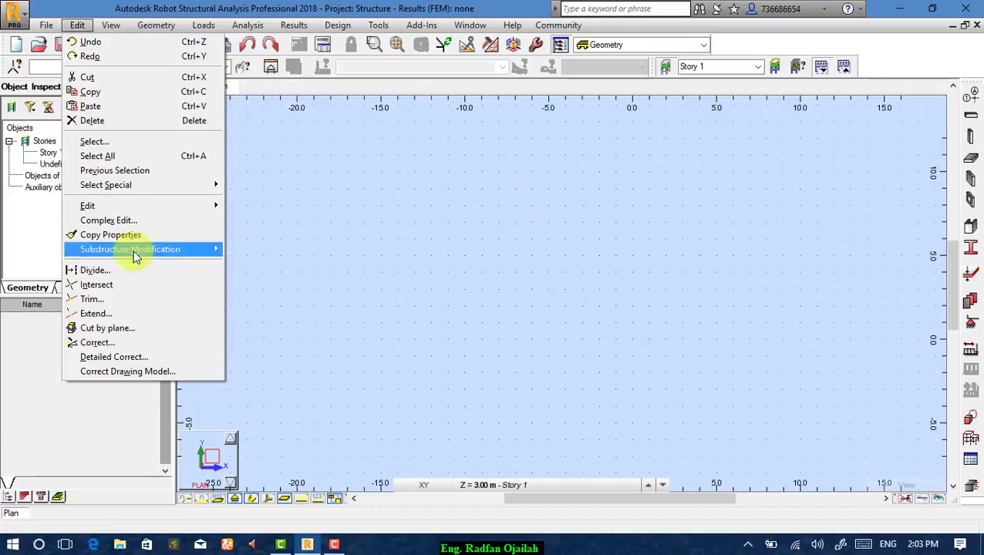
mouse_move(136, 26)
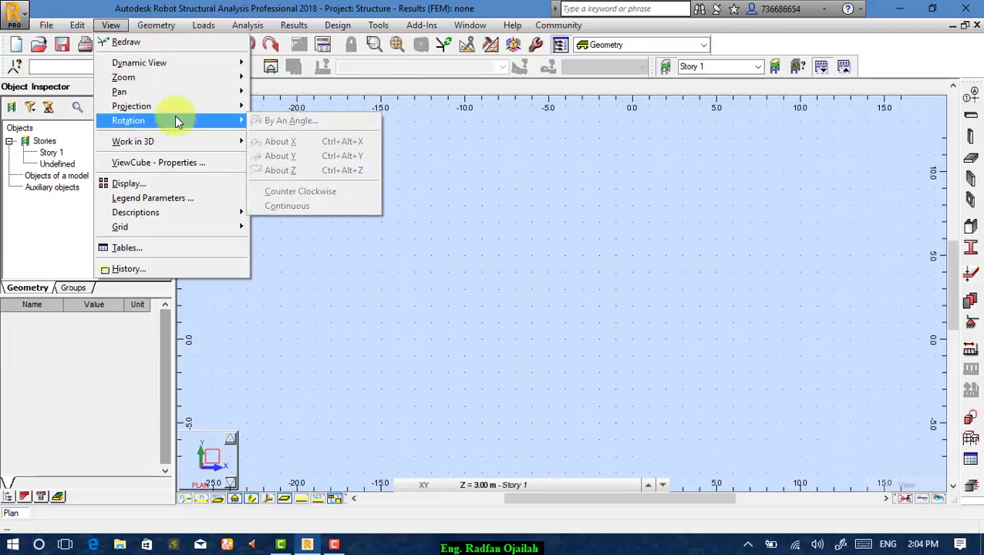
mouse_move(184, 145)
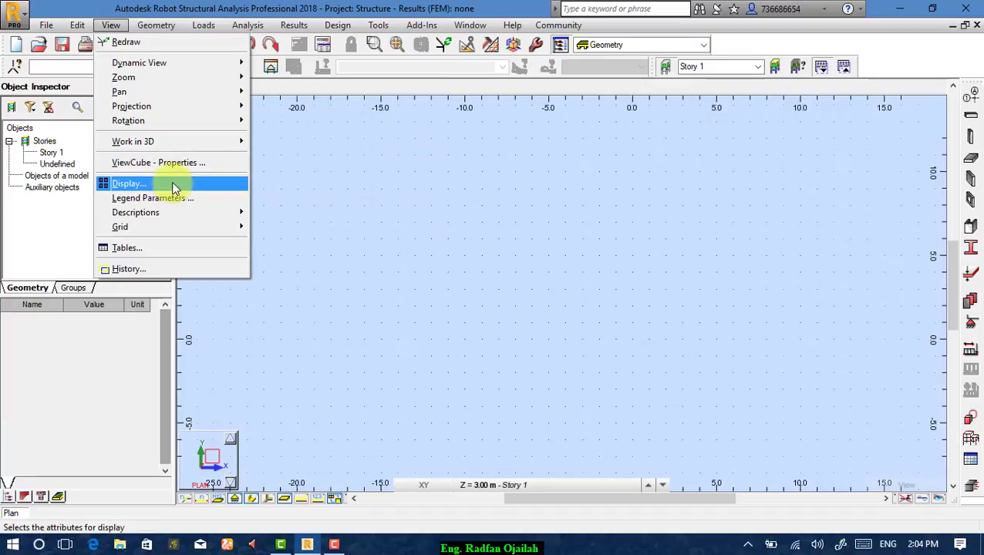
mouse_move(176, 228)
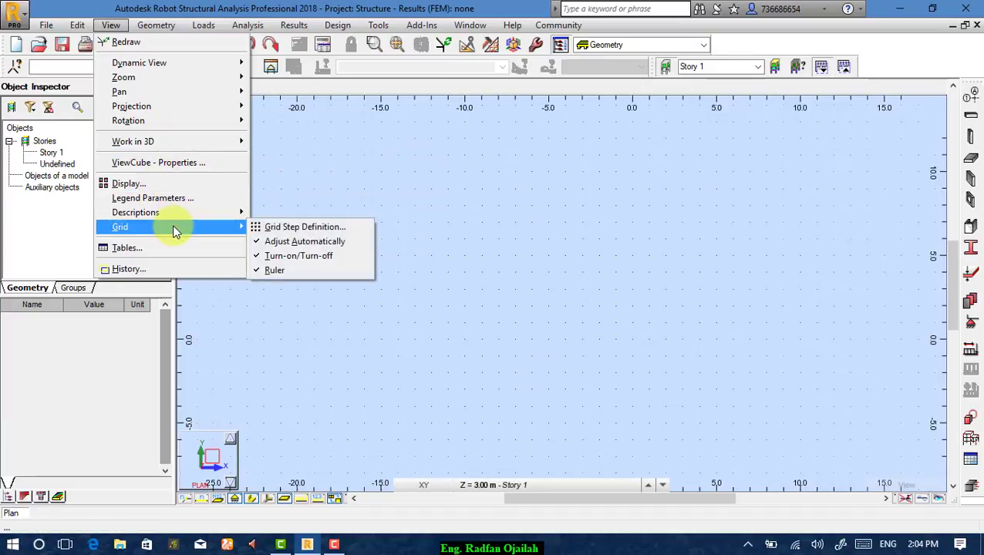
left_click(312, 232)
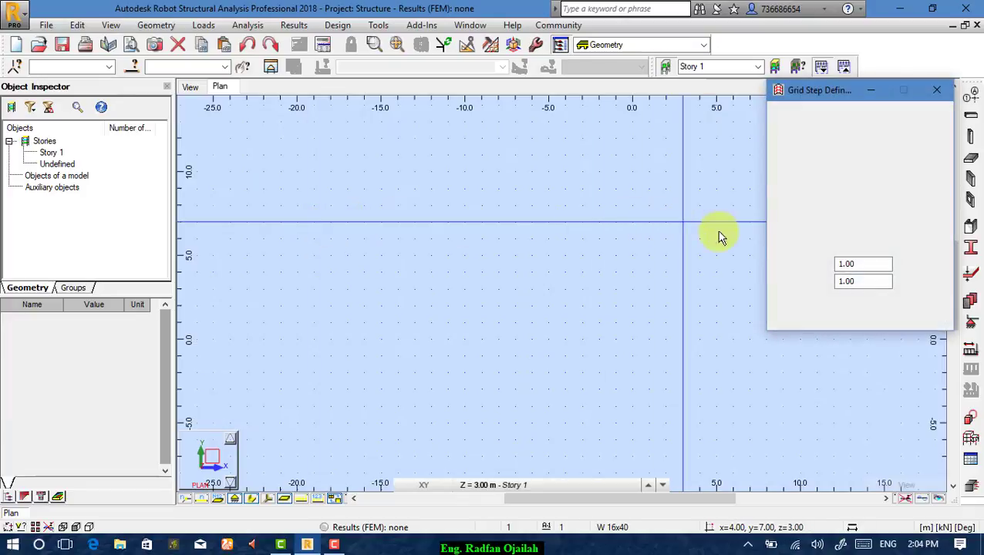
left_click(853, 268)
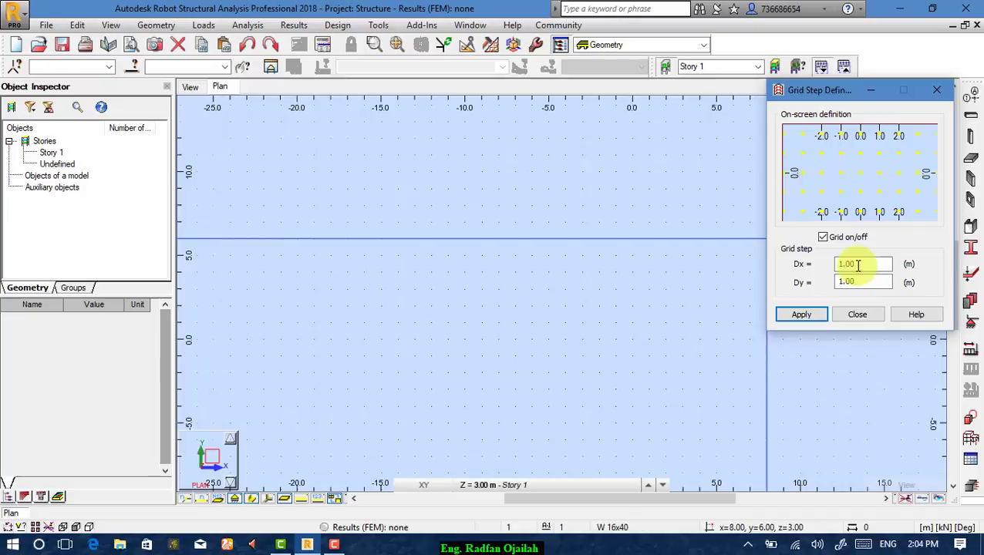
left_click(863, 314)
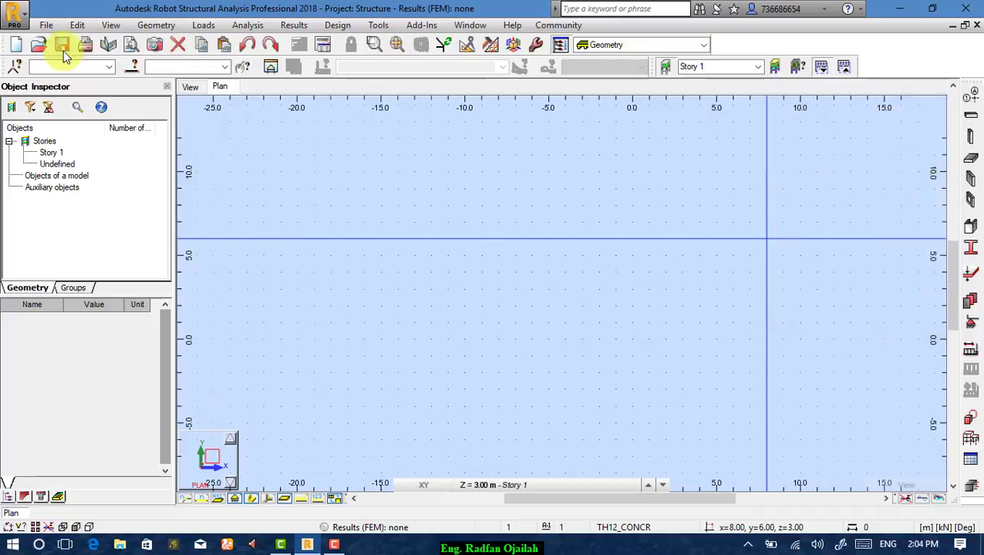
left_click(108, 25)
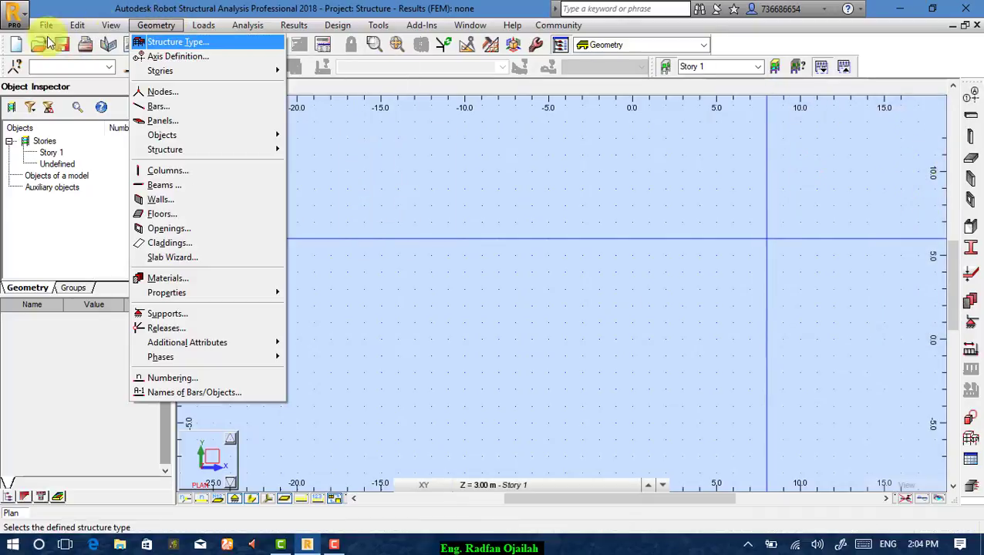
Restore the plan to view history entry 0, the first recorded view.
left_click(129, 268)
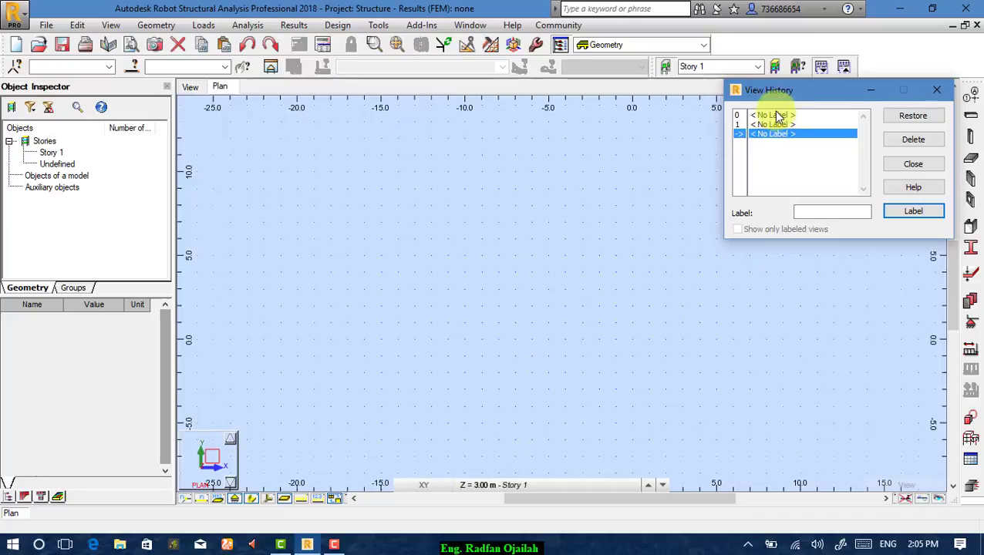
left_click(775, 115)
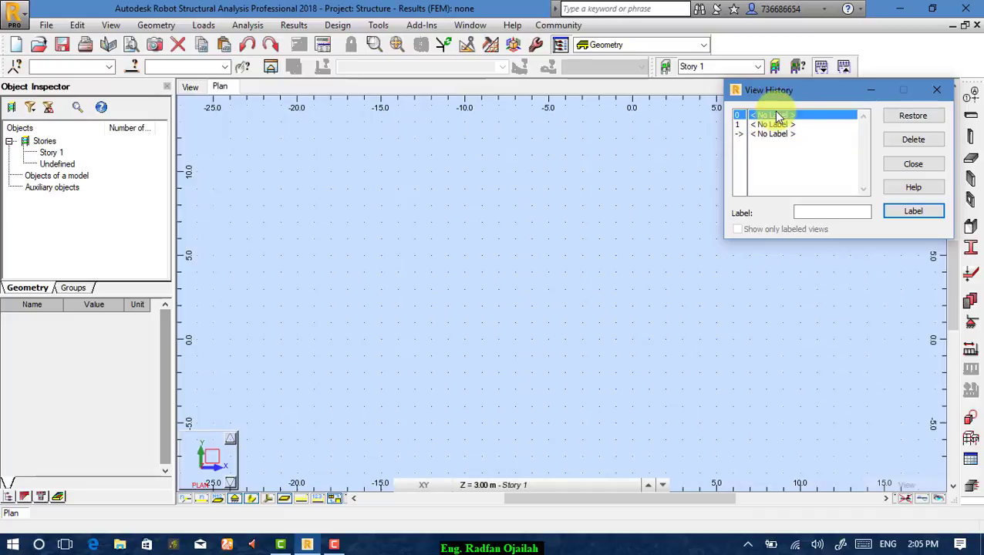
left_click(908, 121)
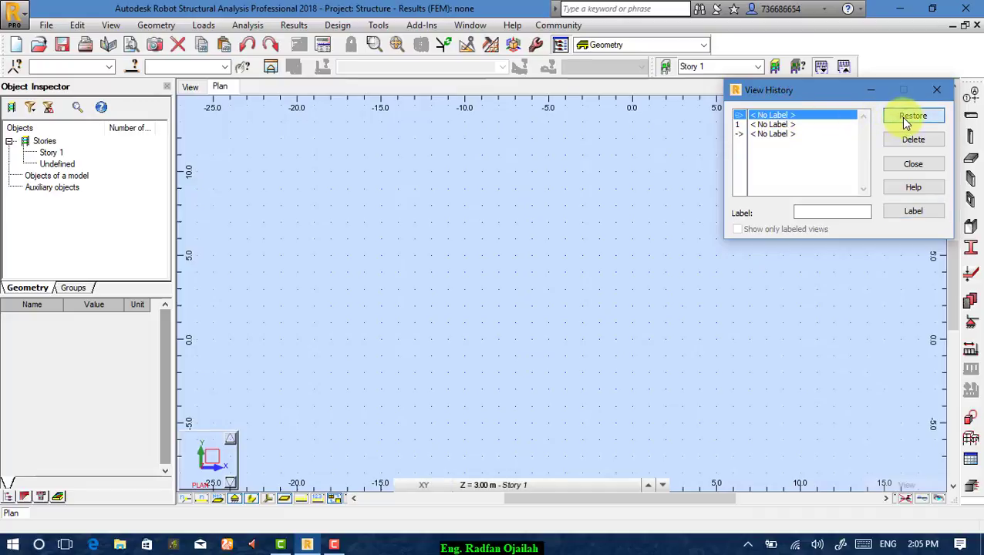
left_click(915, 164)
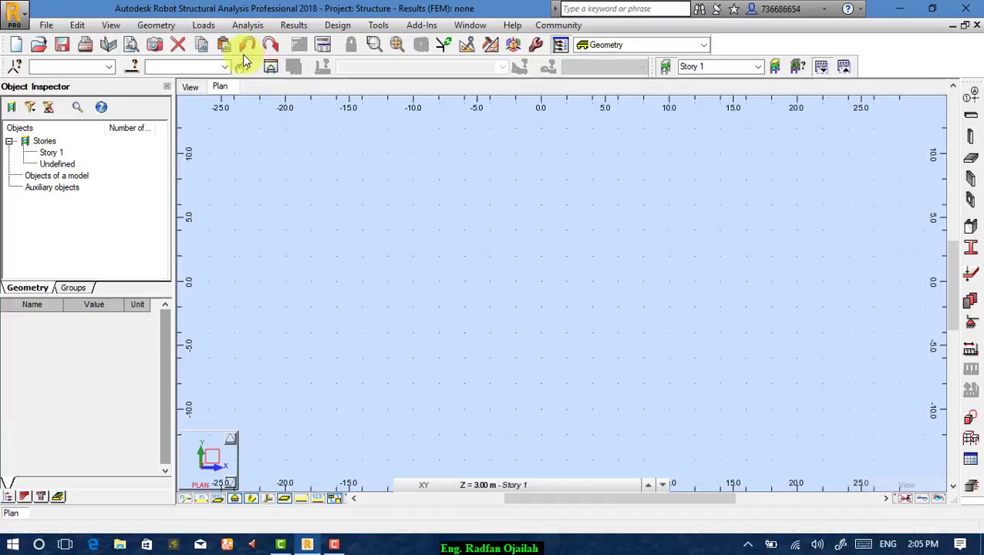
left_click(162, 27)
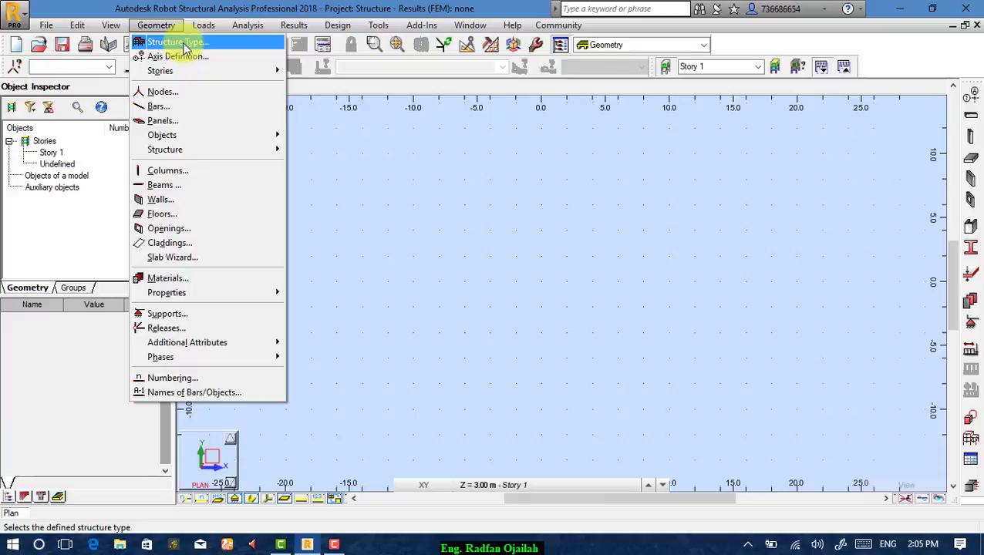
Set the structure type to Building Design via Geometry > Structure Type.
left_click(183, 43)
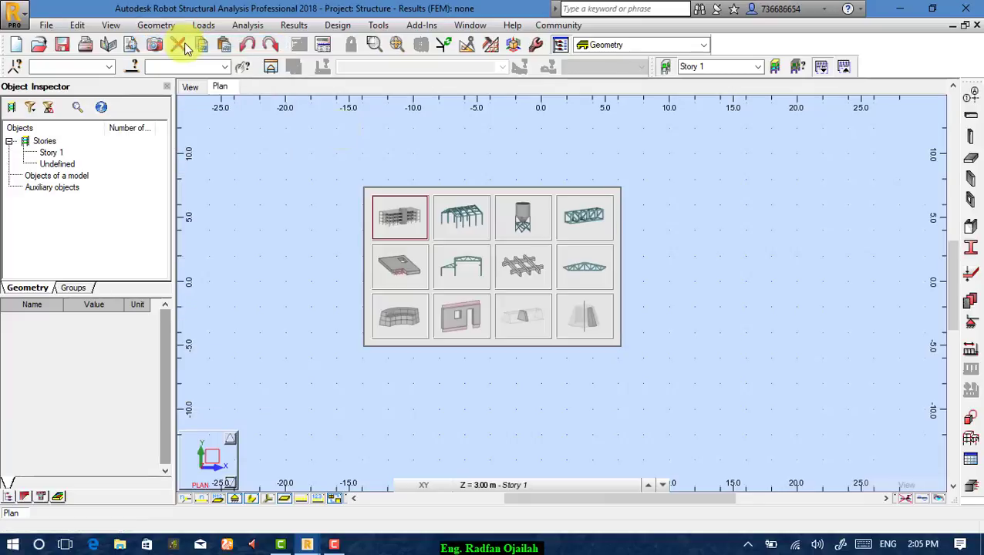
left_click(414, 226)
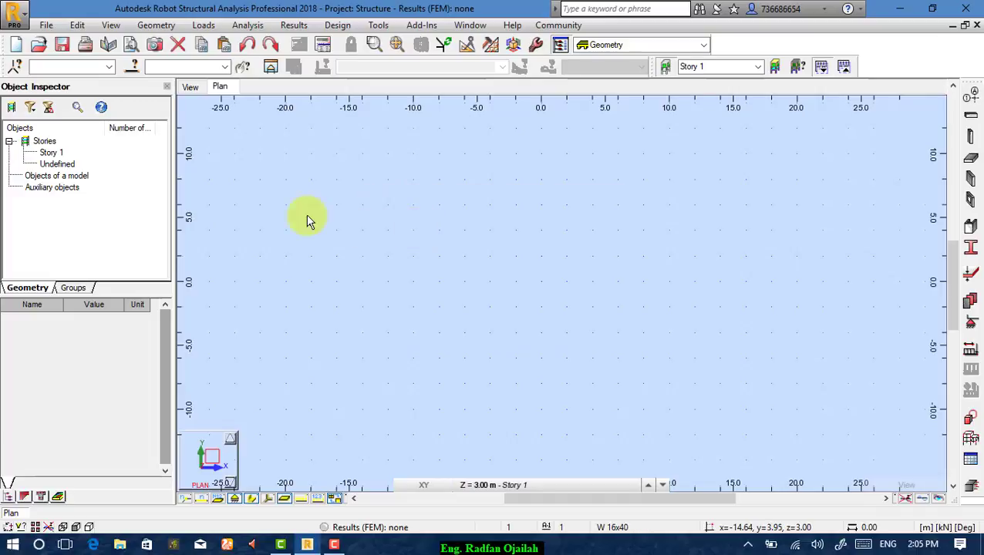
left_click(164, 26)
left_click(172, 41)
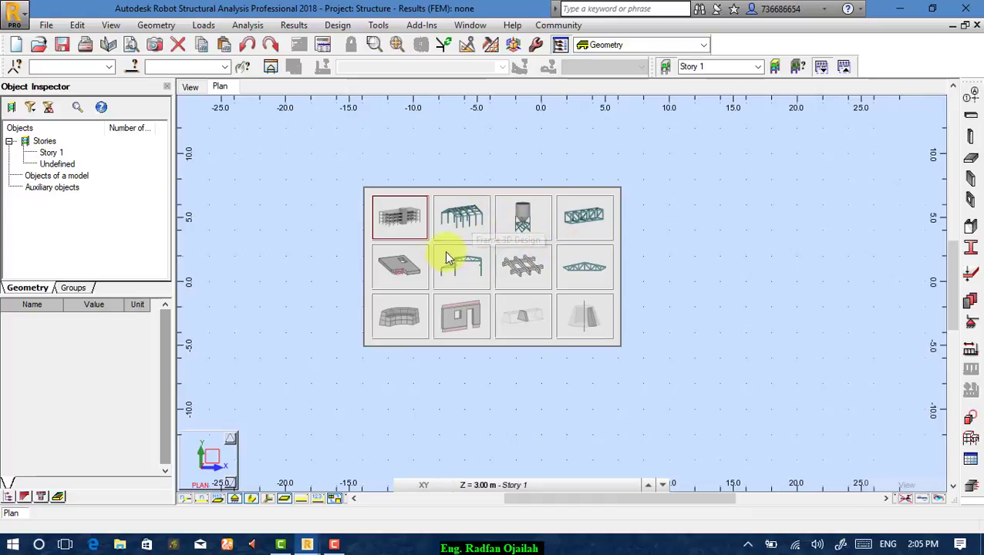
left_click(390, 214)
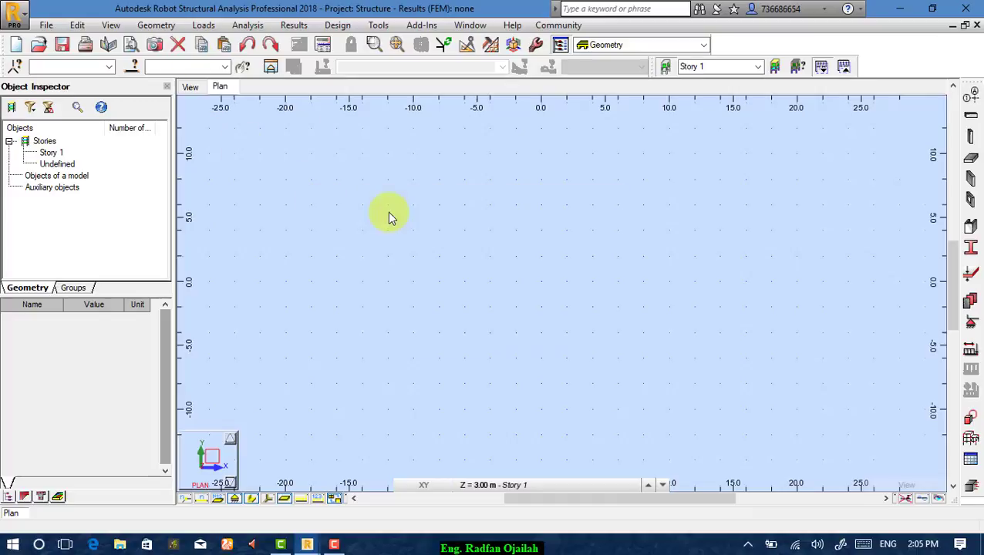
left_click(154, 25)
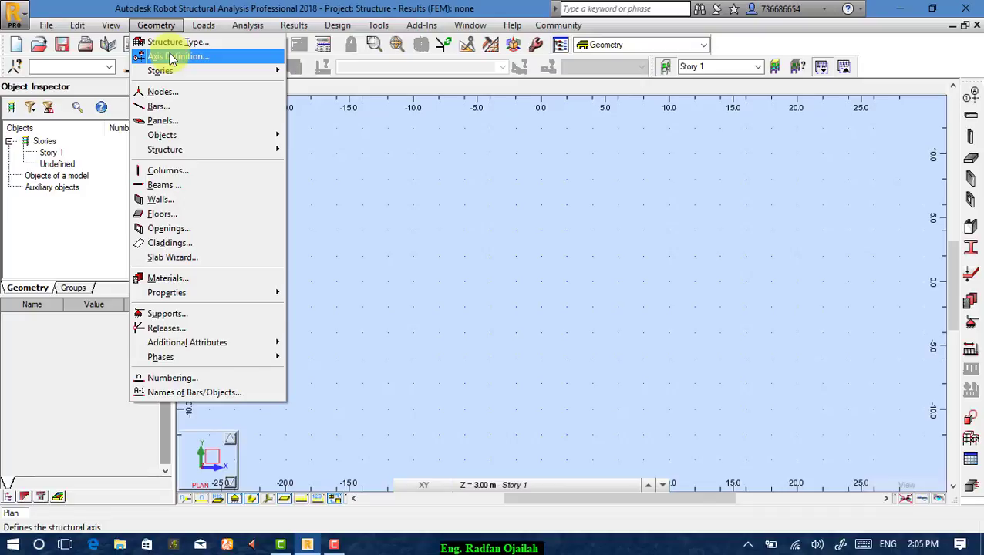
Define X axes at 0, 5, 15 and 20 m in the Structural Axis dialog.
left_click(171, 57)
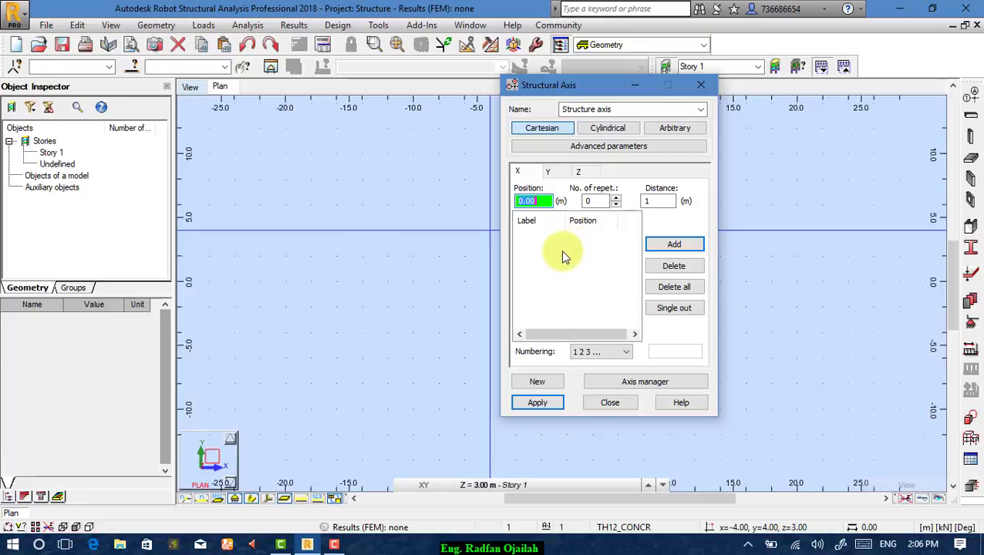
left_click(670, 245)
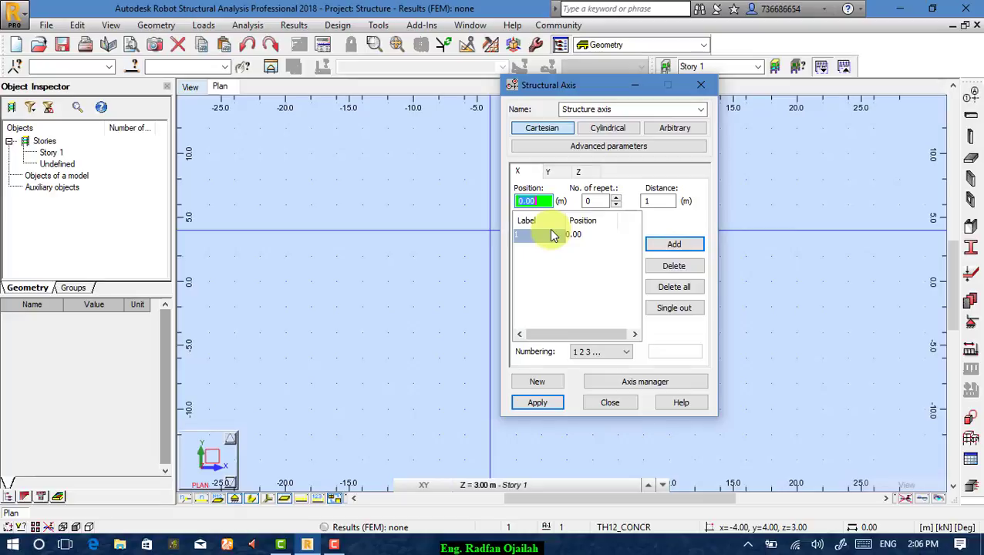
type("5")
left_click(670, 245)
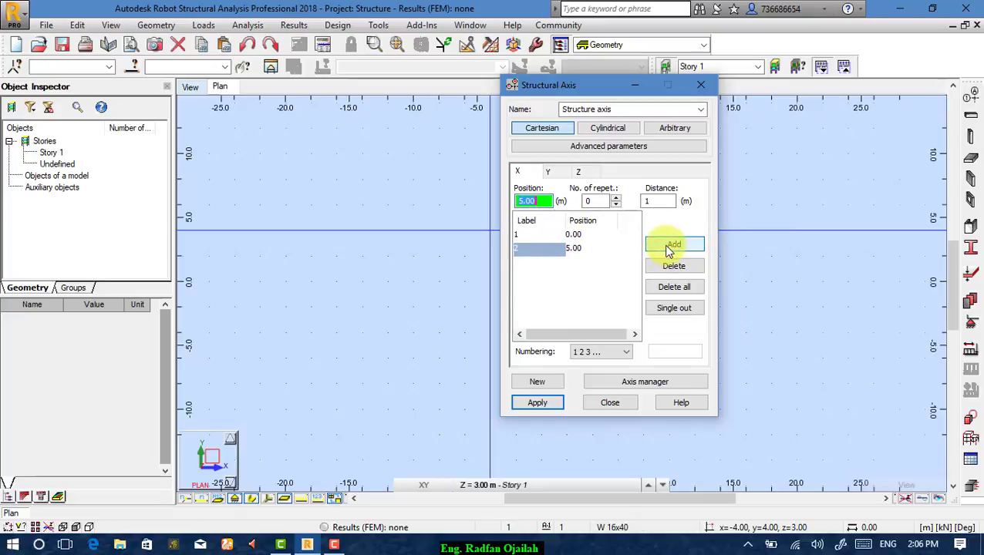
type("15")
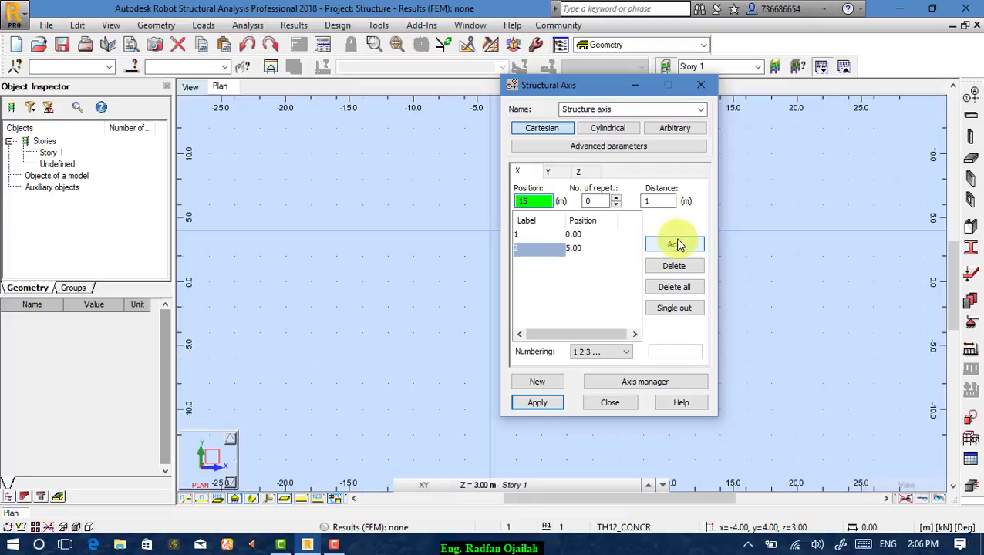
left_click(670, 245)
type("20")
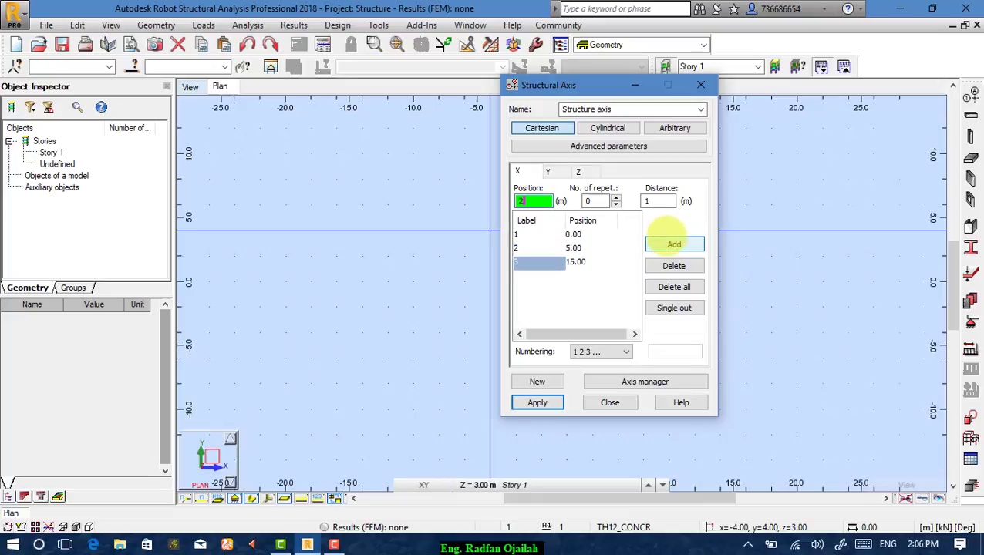
left_click(669, 245)
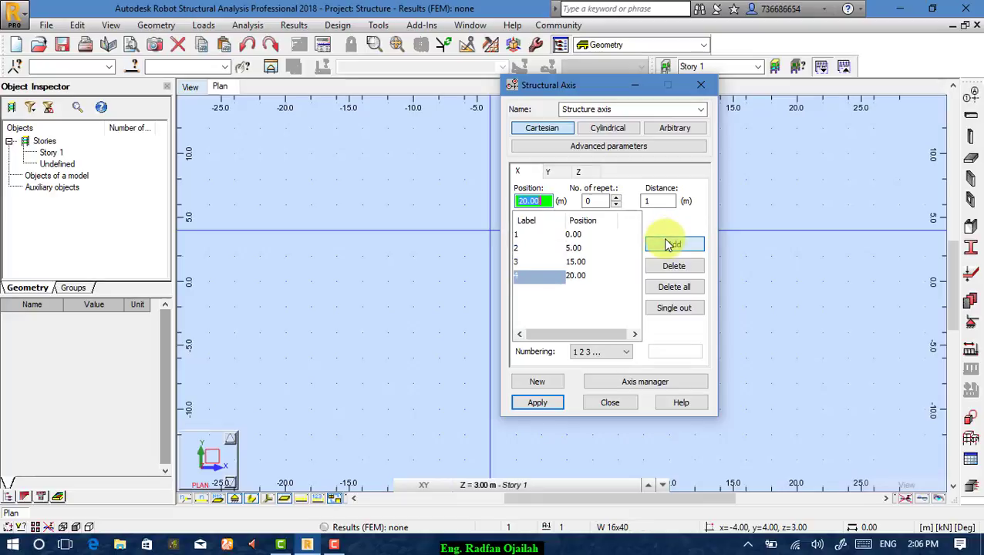
Add Y axes at 0, 4 and 8 m, check the Z levels, and apply the grid.
left_click(548, 171)
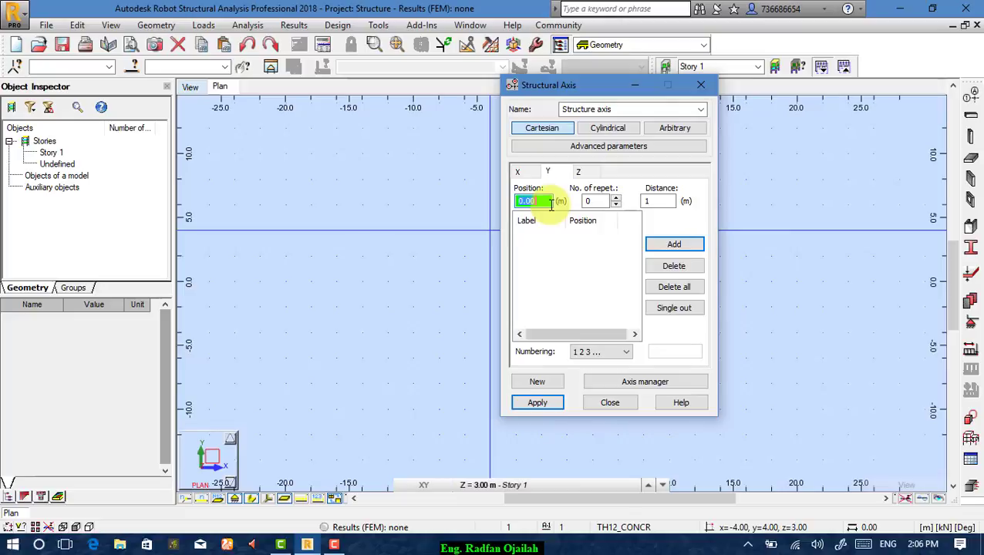
left_click(655, 246)
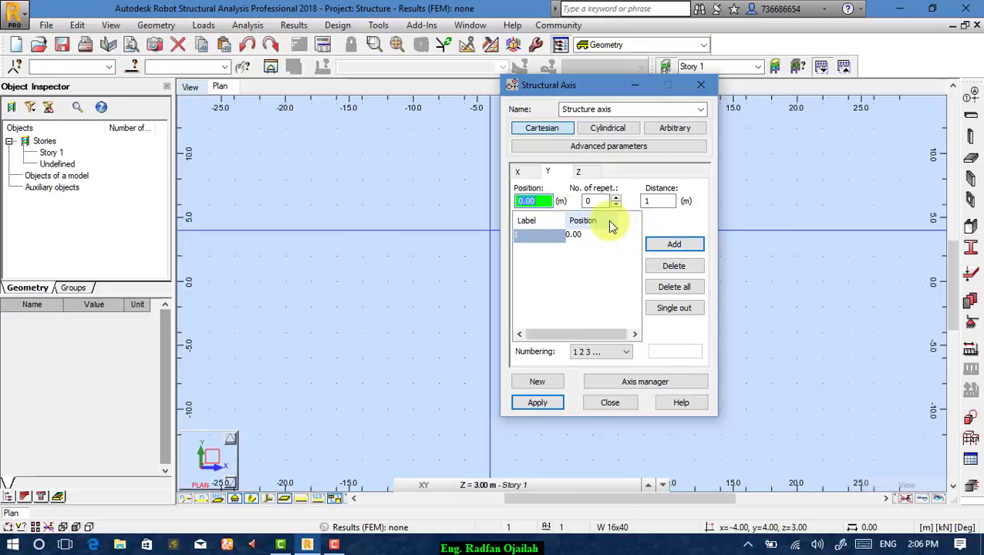
type("4")
left_click(666, 247)
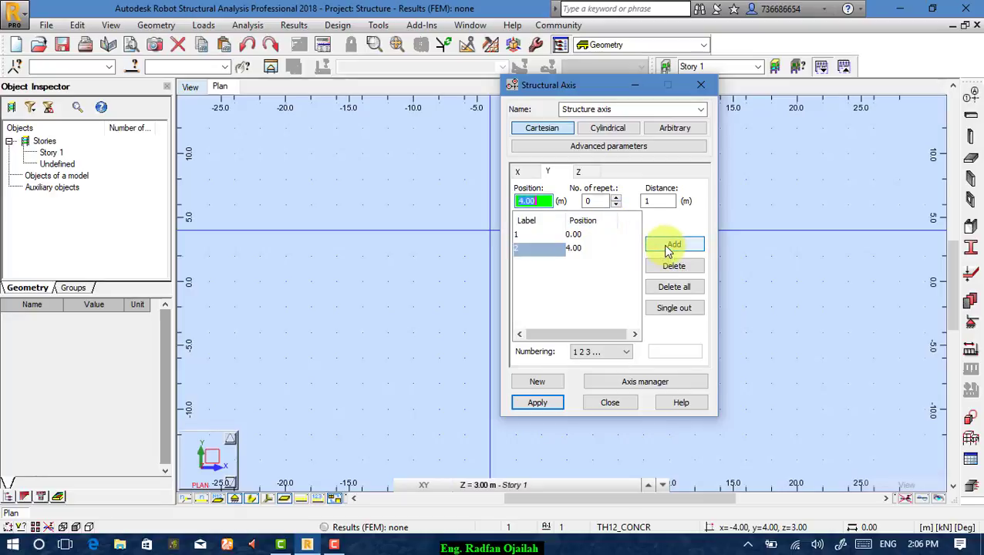
type("8")
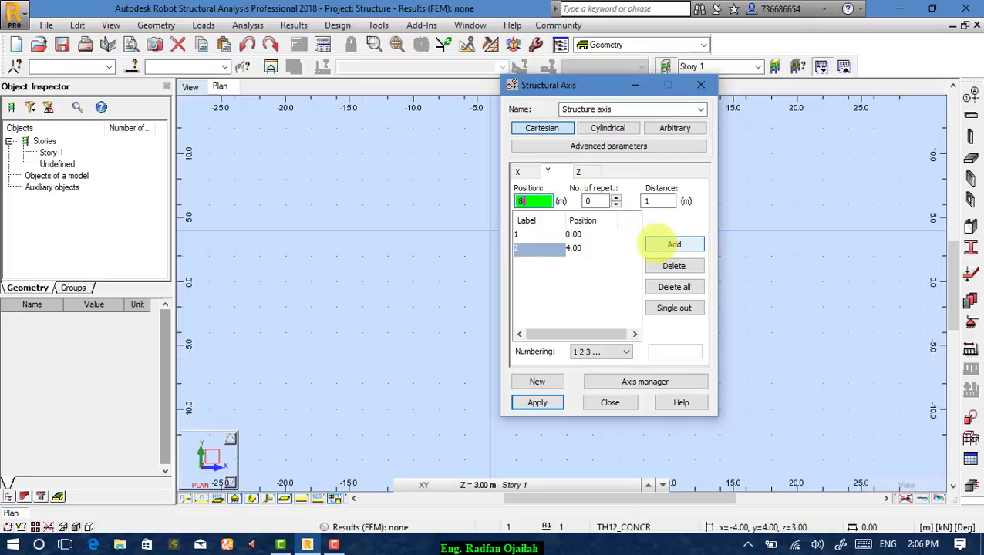
left_click(665, 247)
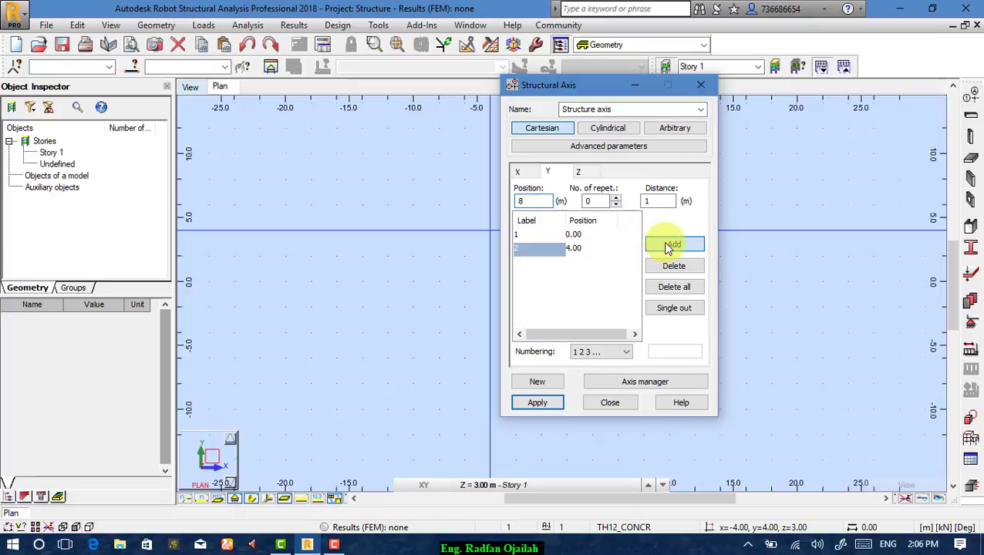
left_click(596, 173)
left_click(553, 404)
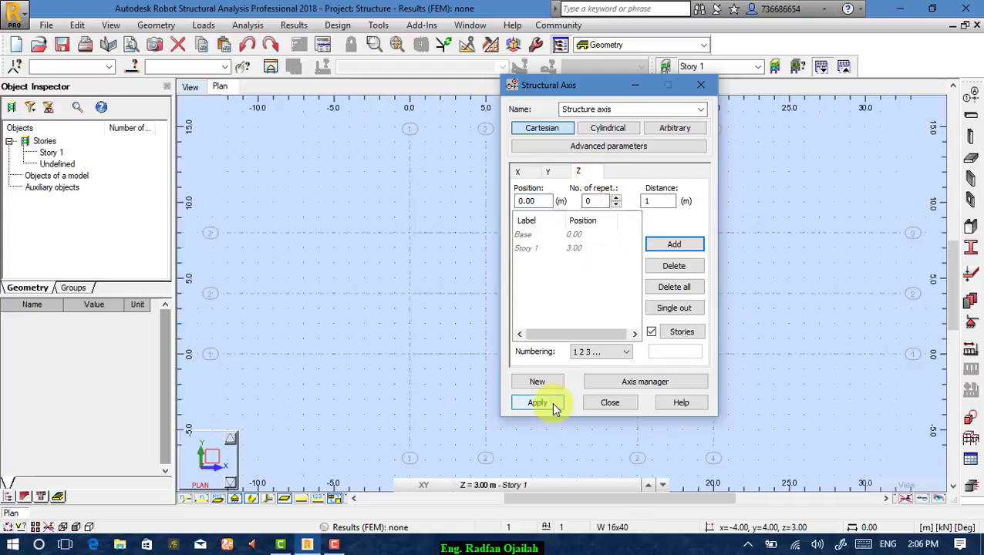
Close the Structural Axis dialog and zoom out to see the full 20 × 8 m grid.
left_click(614, 404)
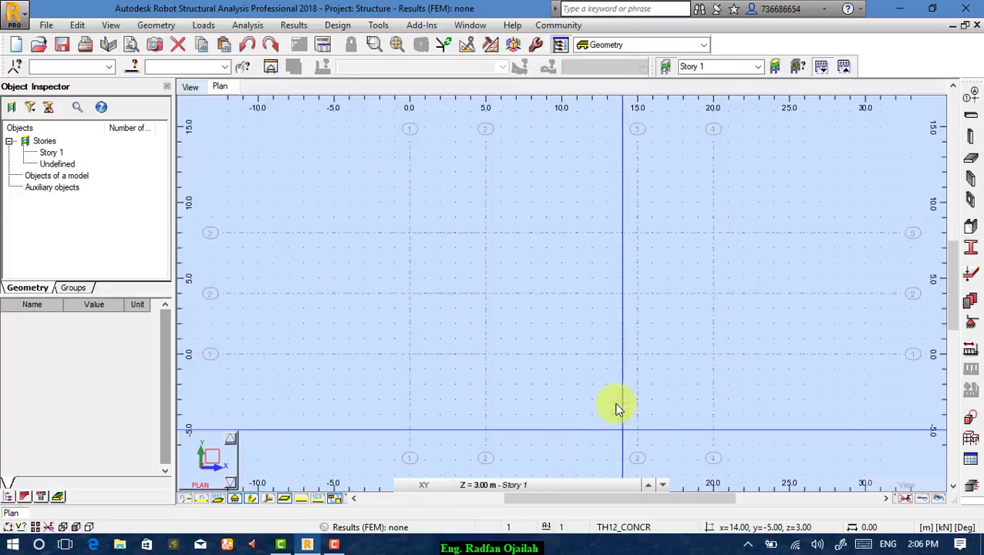
left_click(970, 273)
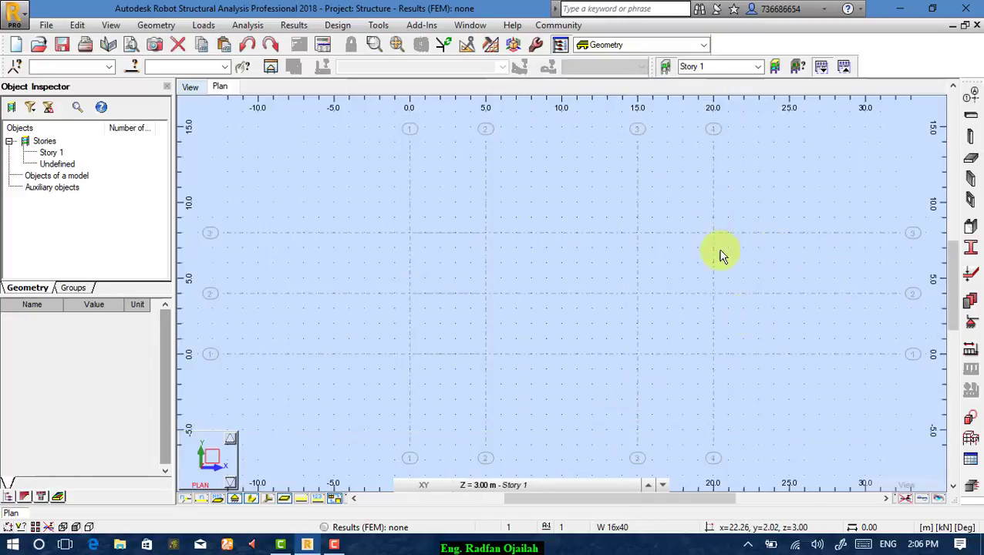
scroll(691, 216, "down", 1)
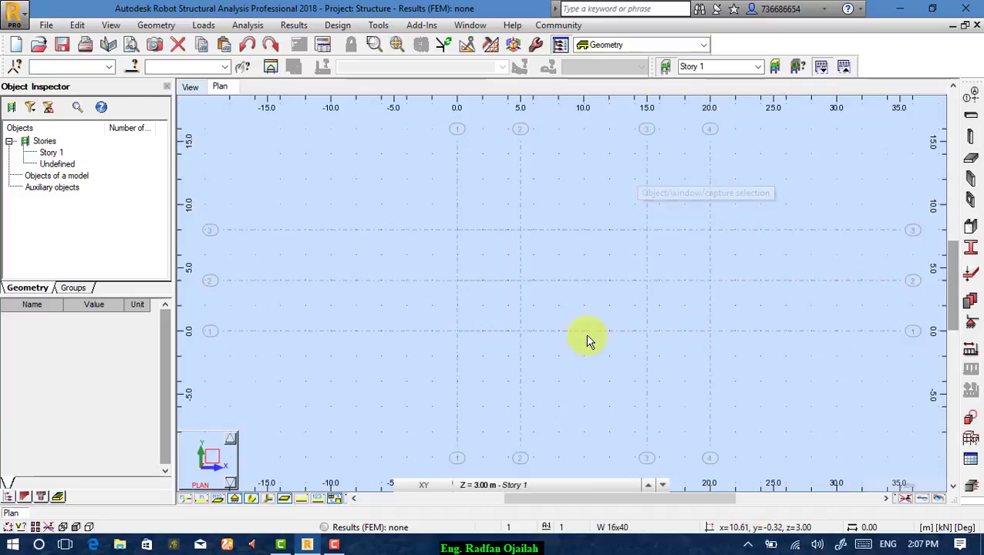
Delete the X axes at 15 and 20 m from the axis definition.
left_click(156, 24)
left_click(182, 57)
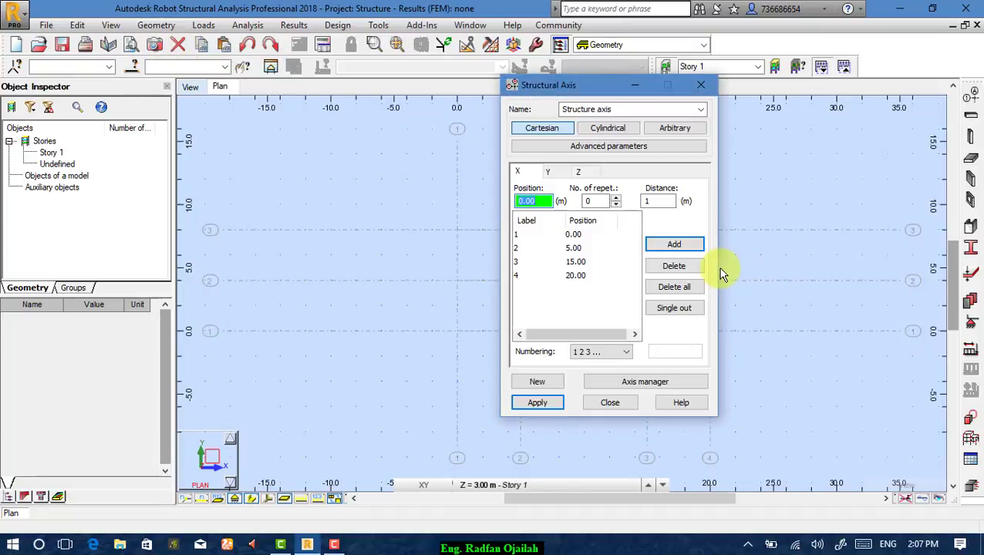
left_click(540, 262)
left_click_drag(549, 85, 799, 112)
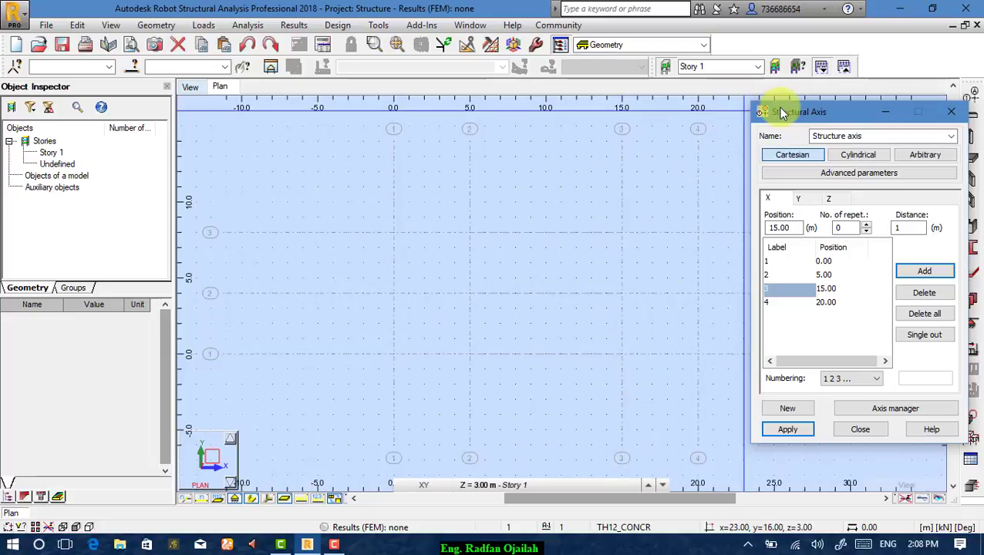
left_click_drag(778, 115, 760, 56)
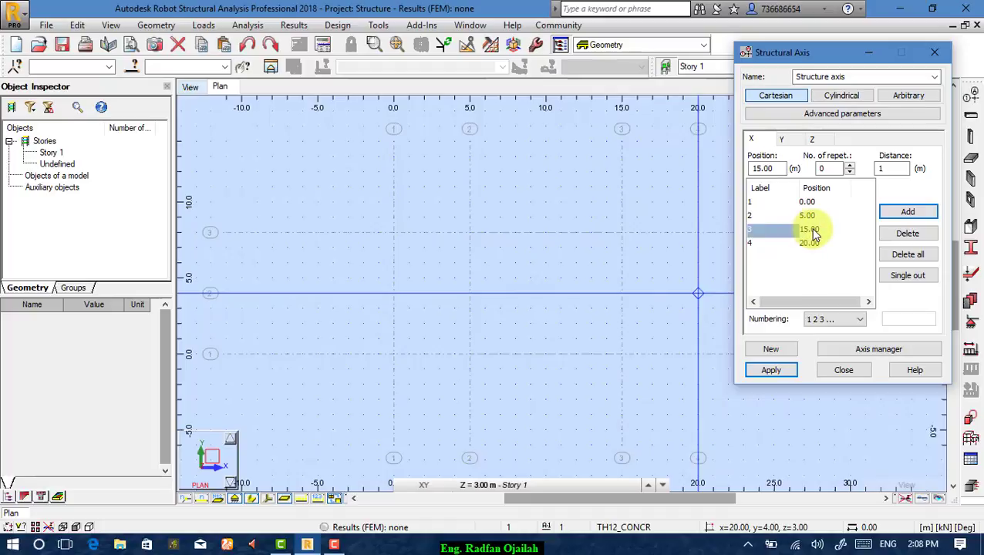
left_click(904, 233)
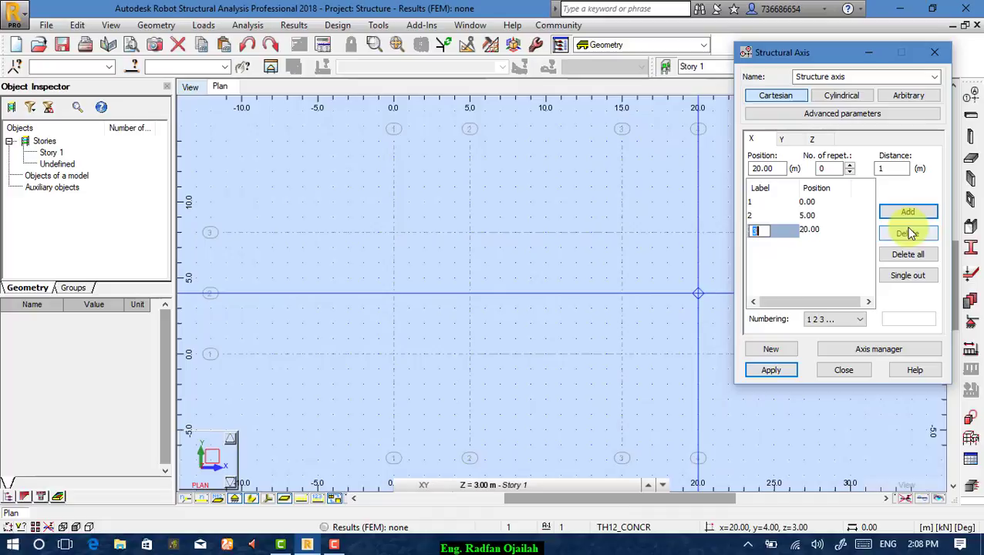
left_click(908, 233)
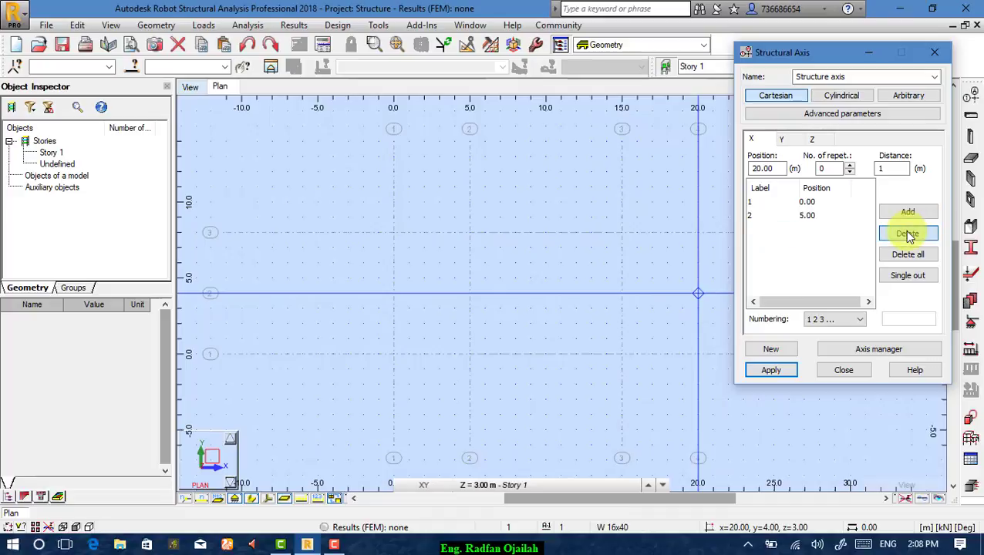
Add X axes at 10 and 15 m, apply the revised grid and close the dialog.
double_click(775, 168)
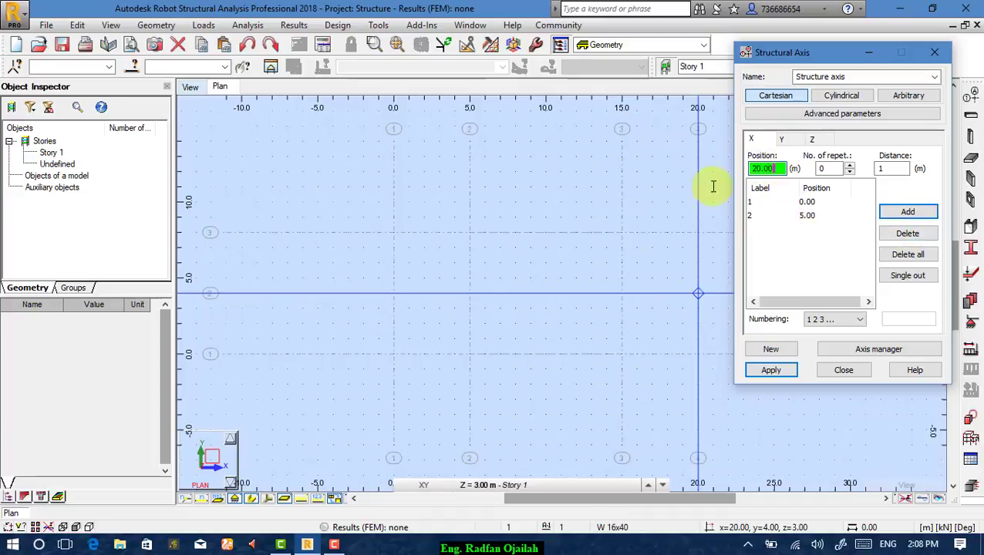
type("10")
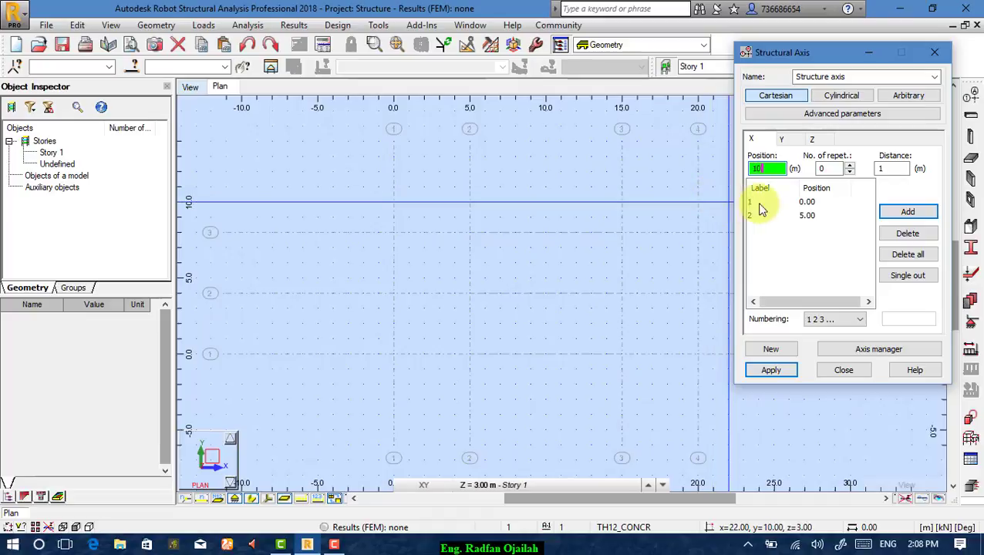
left_click(902, 213)
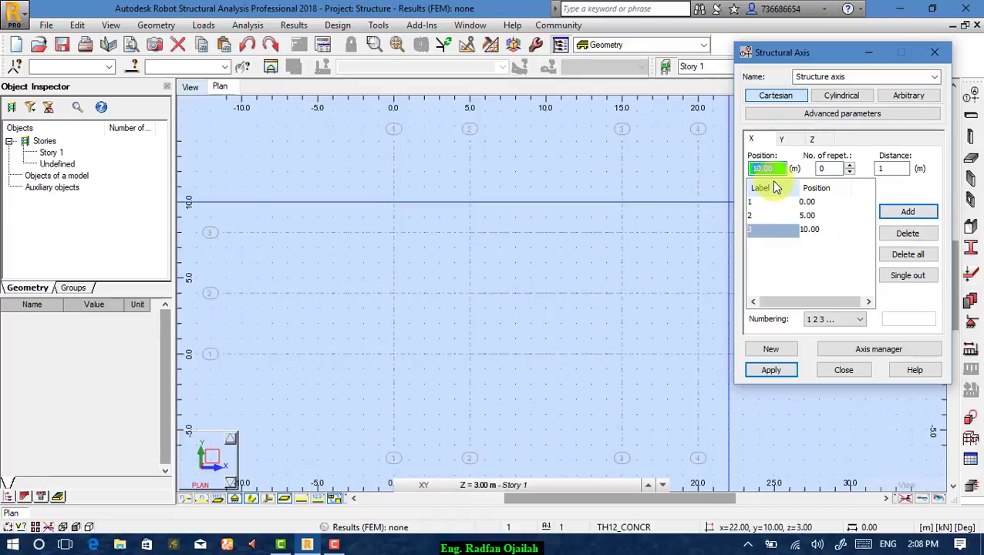
type("15")
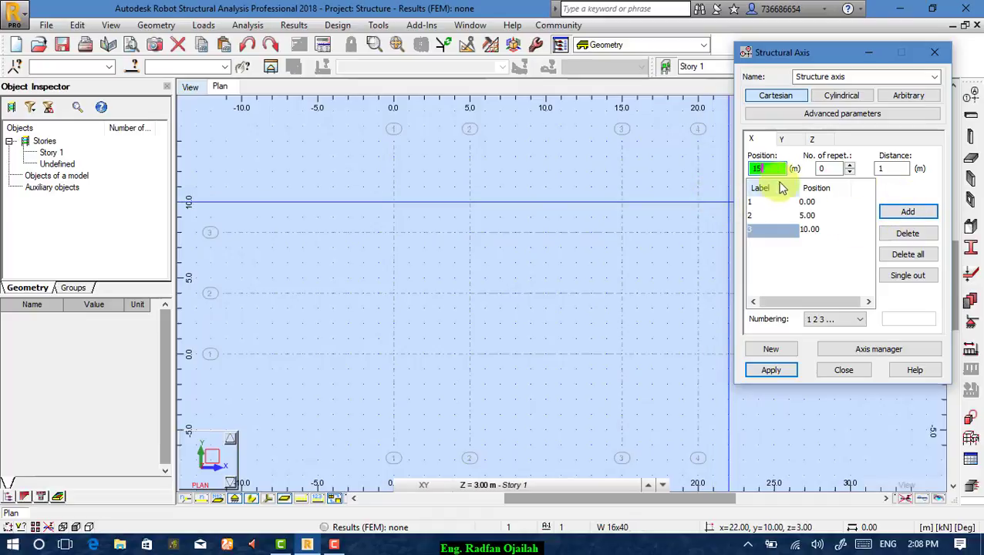
left_click(904, 211)
left_click(770, 372)
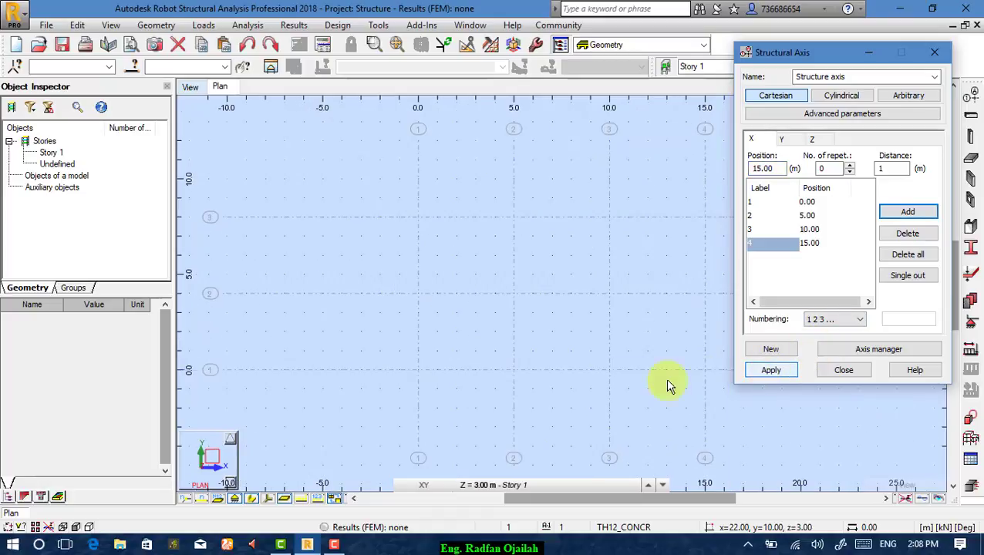
left_click(848, 370)
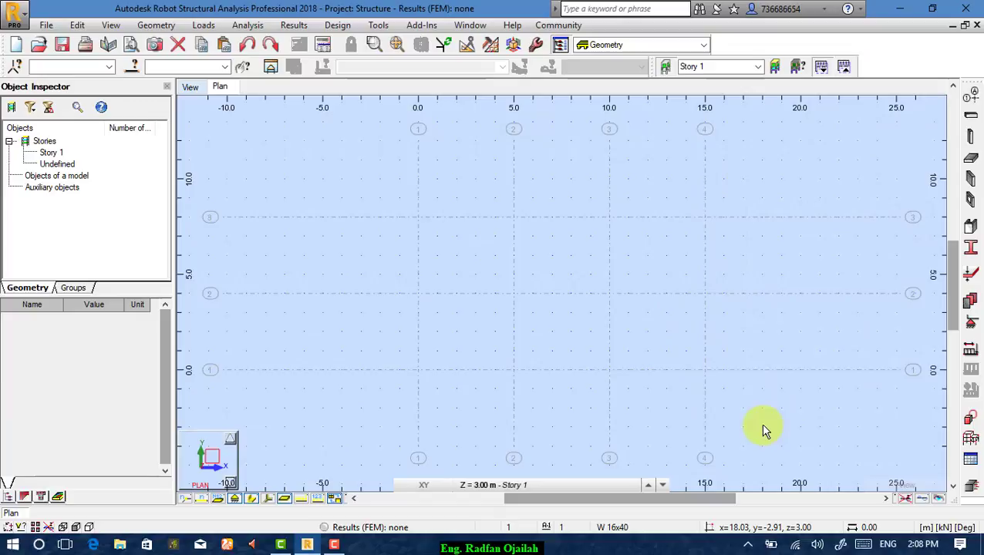
Create load cases DL1 (dead), LL1 (live) and WIND1 (wind) in Load Types.
left_click(205, 25)
left_click(225, 42)
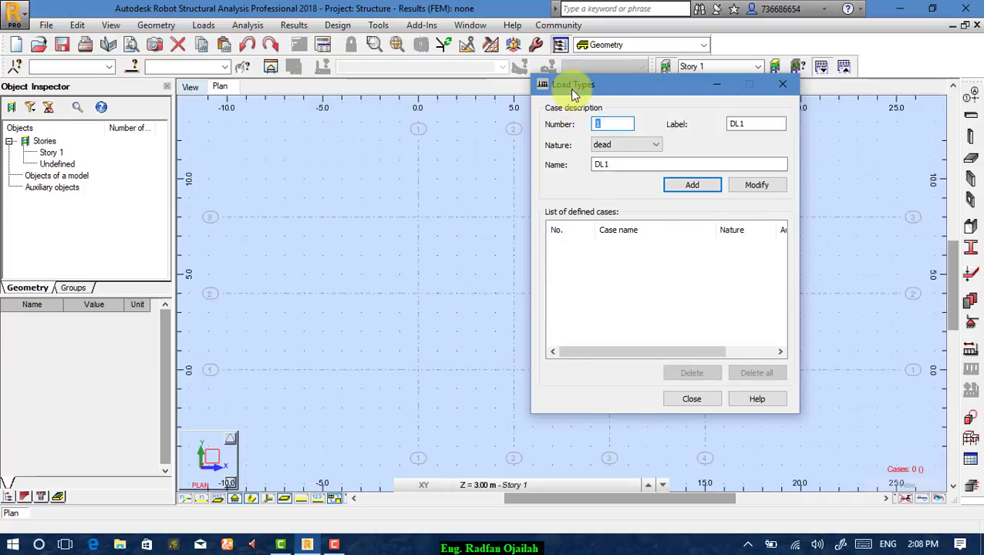
left_click_drag(571, 90, 364, 38)
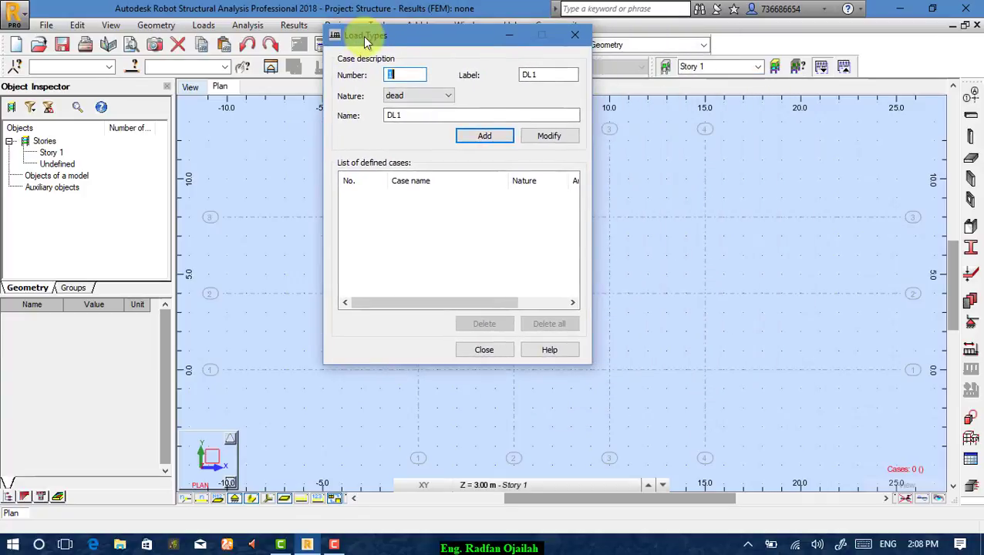
left_click(413, 95)
left_click(409, 122)
left_click(483, 139)
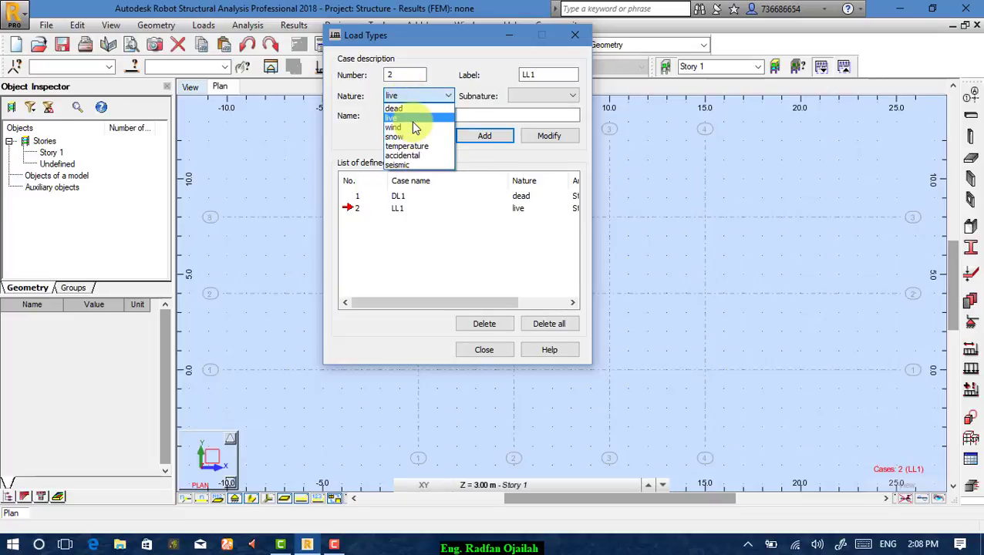
left_click(415, 127)
left_click(481, 140)
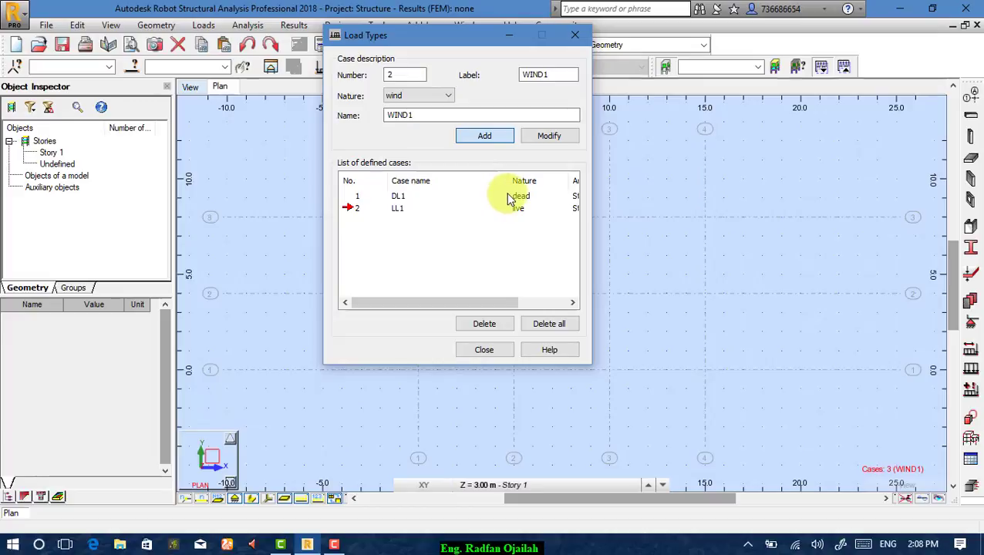
Add a WIND2 wind case, delete it again, and close the load types window.
key("Return")
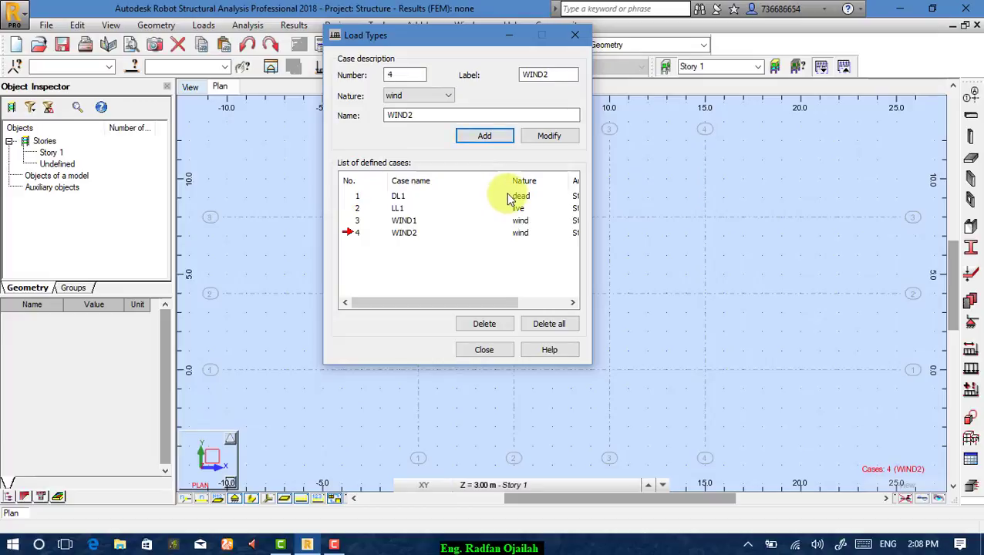
left_click(407, 234)
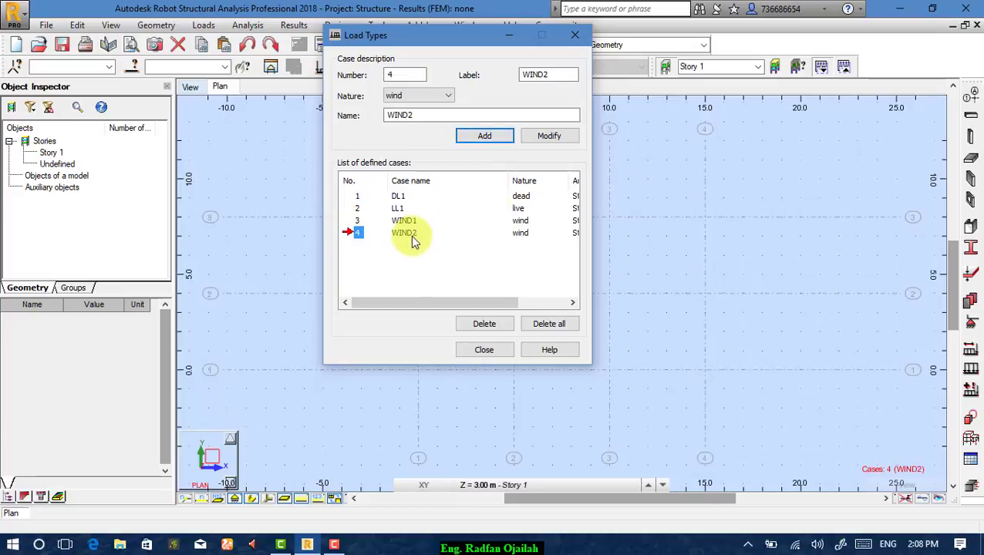
left_click(484, 325)
left_click(486, 352)
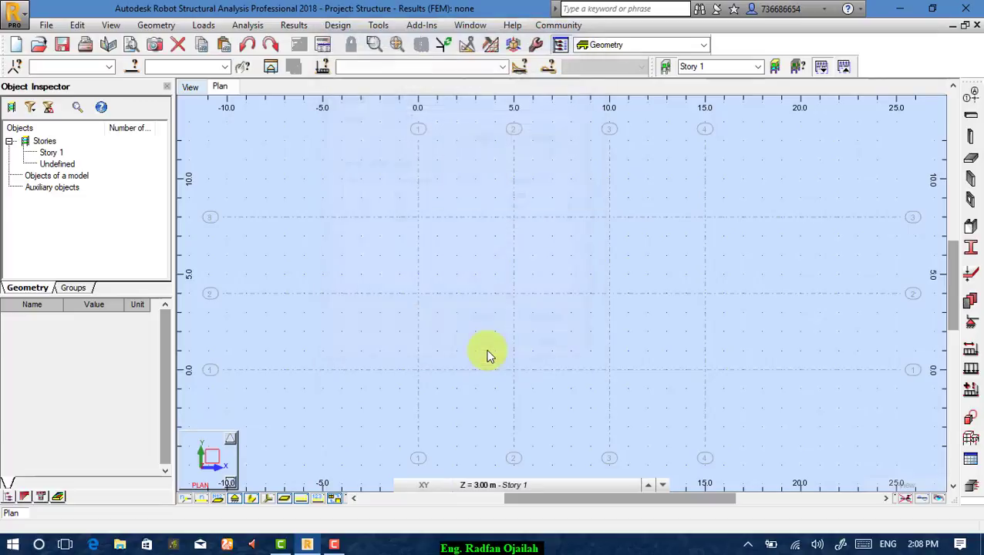
left_click(211, 25)
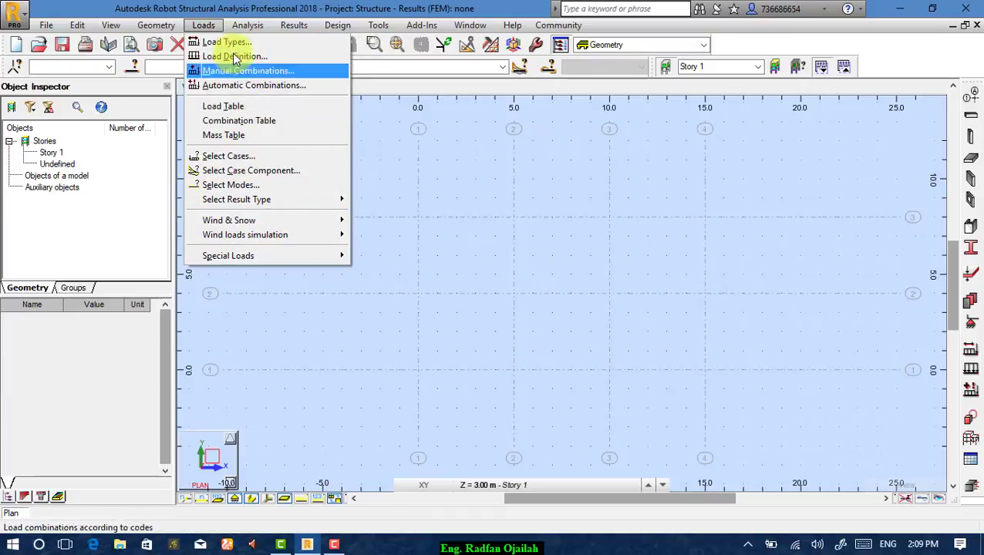
mouse_move(243, 28)
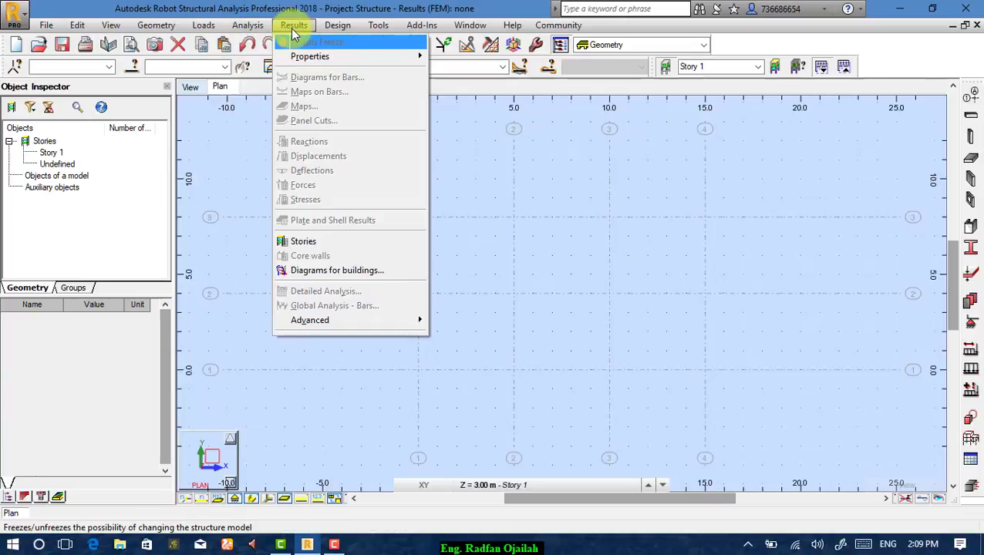
left_click(293, 25)
left_click(337, 26)
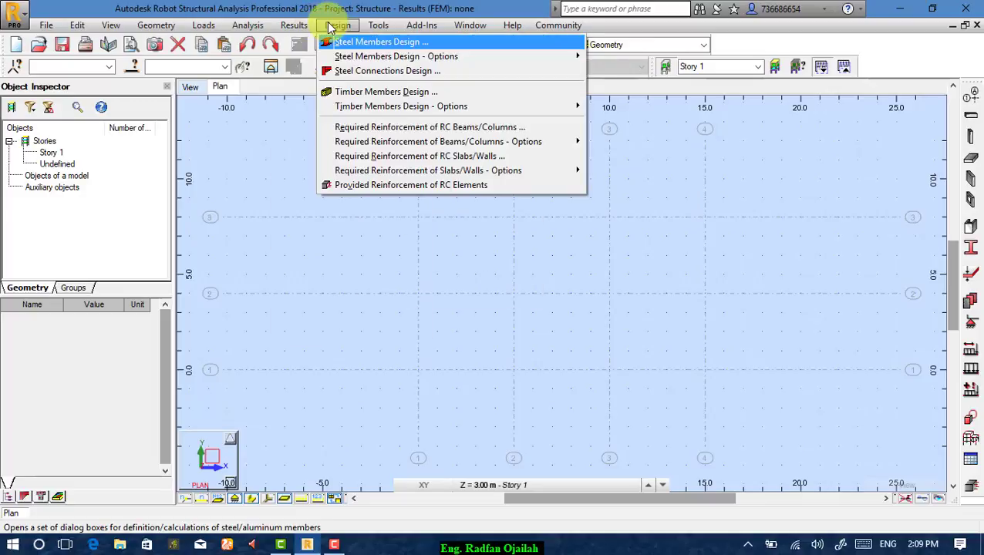
mouse_move(381, 24)
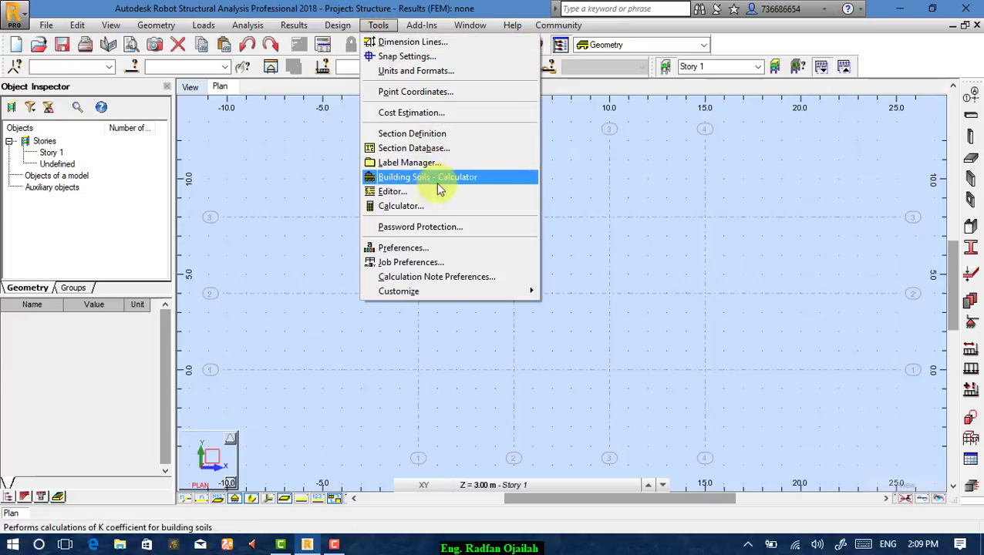
In Preferences > General Parameters, set recently used structures to 2 and autosave every 5 minutes.
left_click(426, 248)
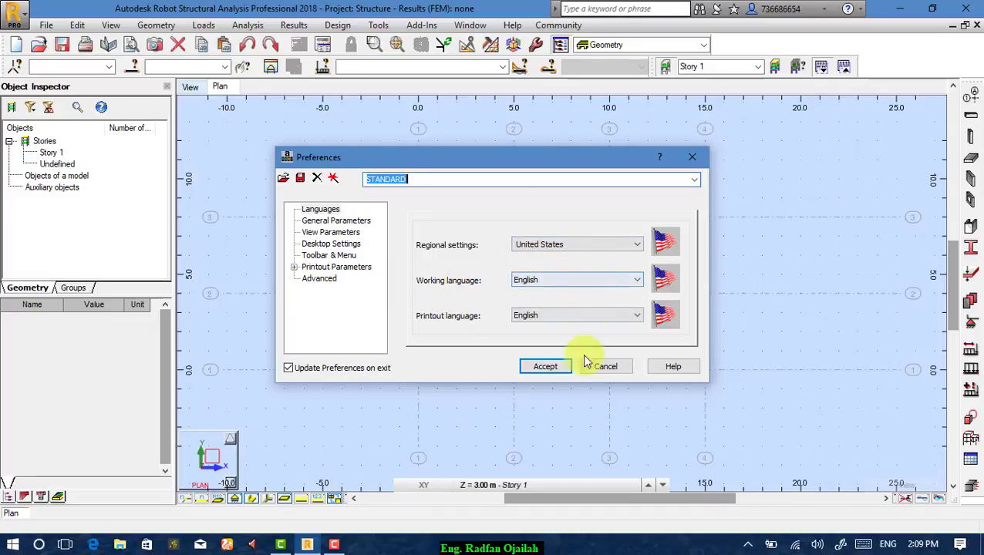
left_click(325, 210)
left_click(337, 221)
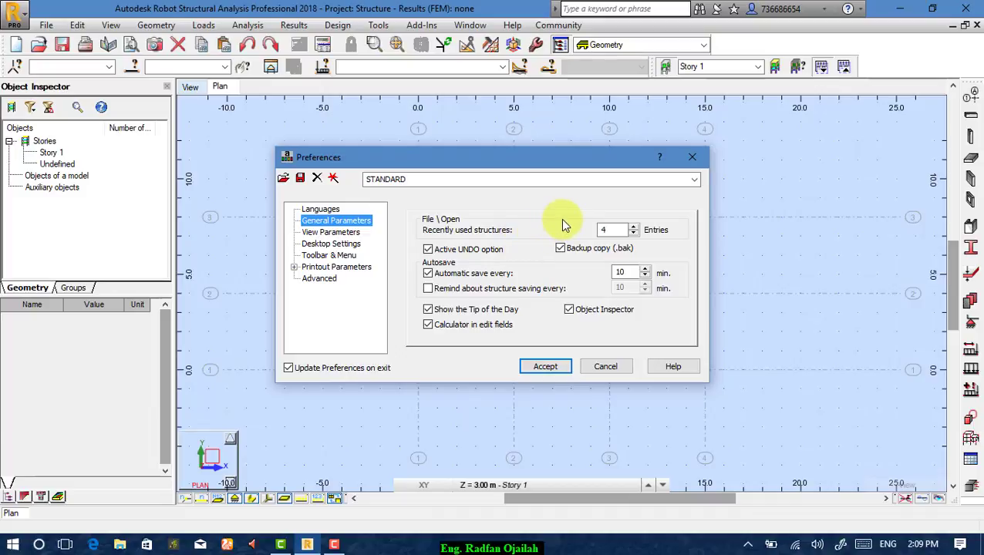
double_click(612, 229)
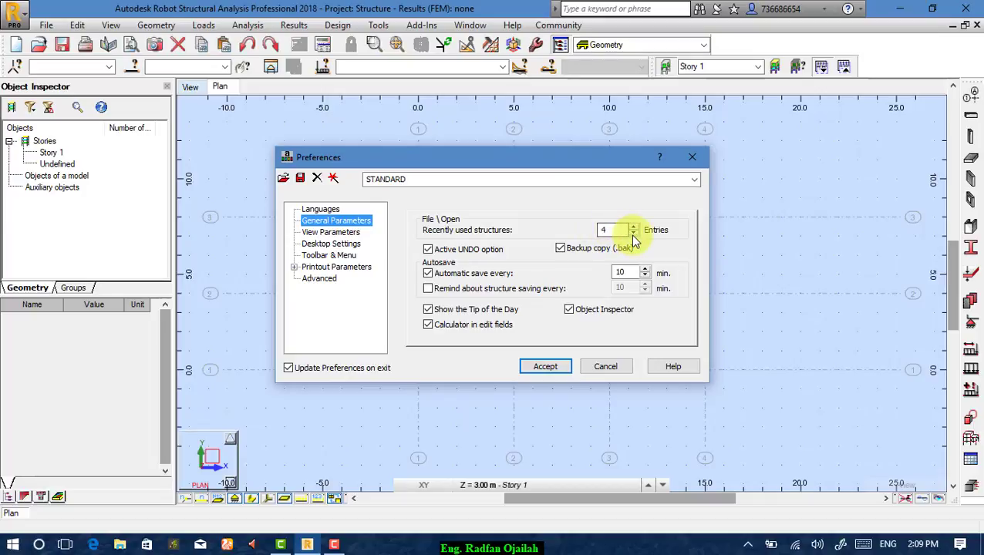
left_click(633, 233)
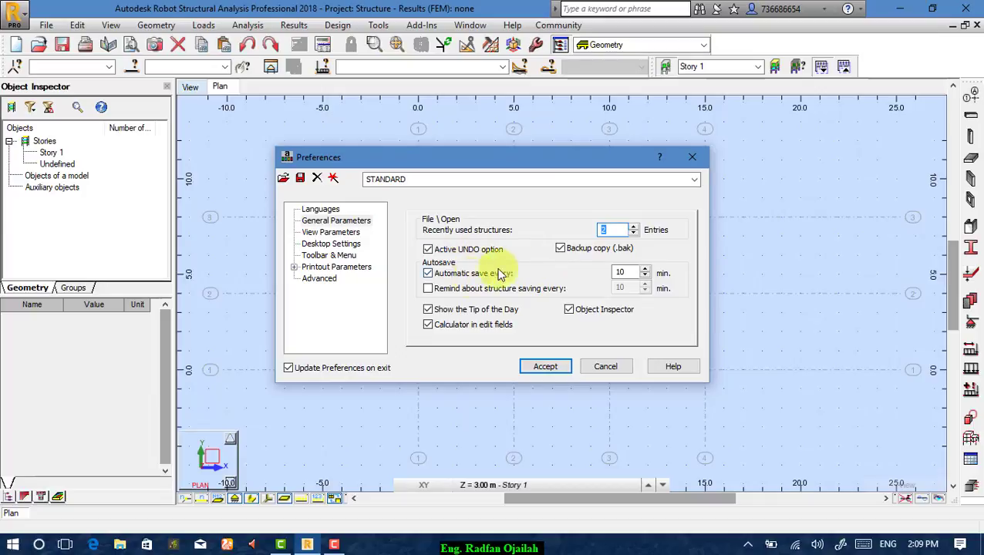
double_click(623, 273)
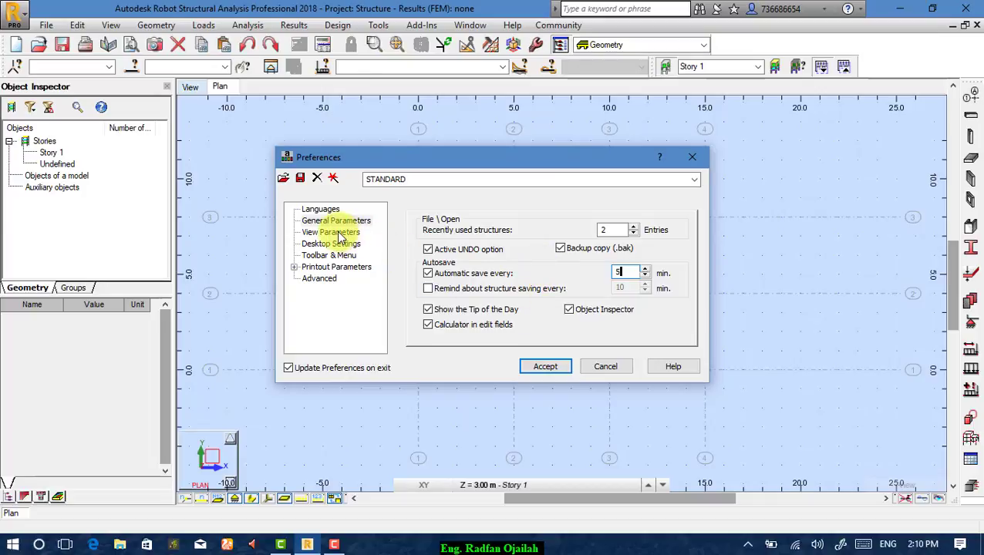
left_click(337, 233)
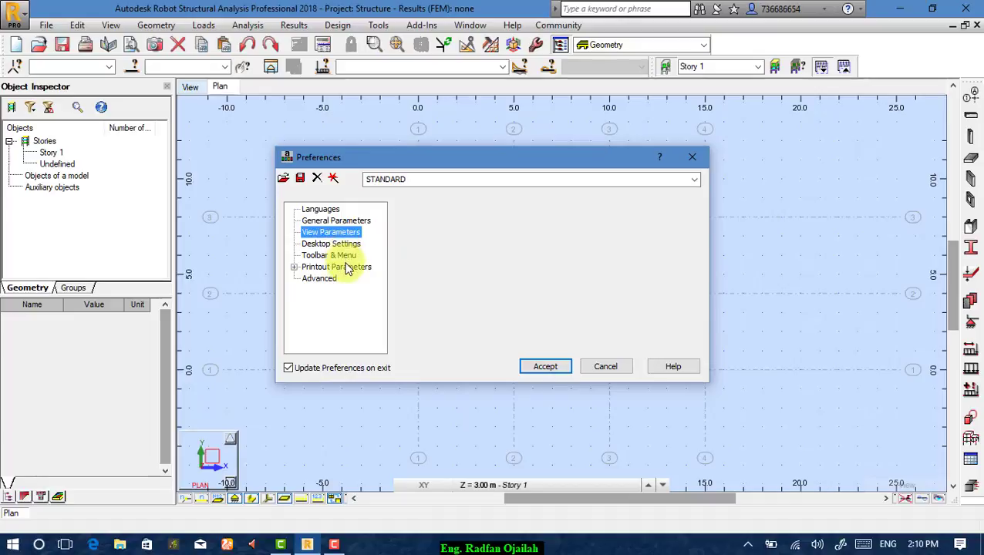
Try the DARK GREEN desktop colour scheme, then switch back to DEEP BLUE.
left_click(346, 243)
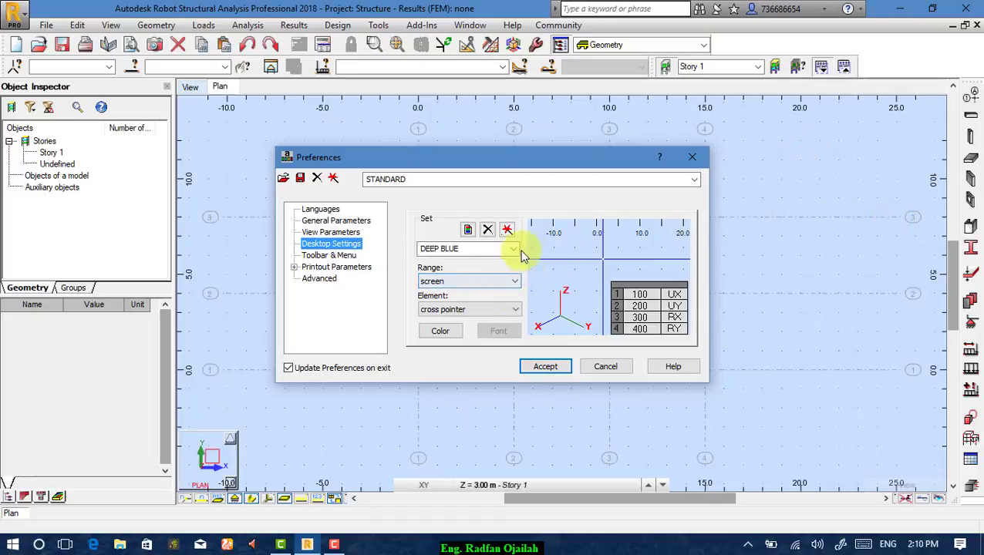
left_click(497, 248)
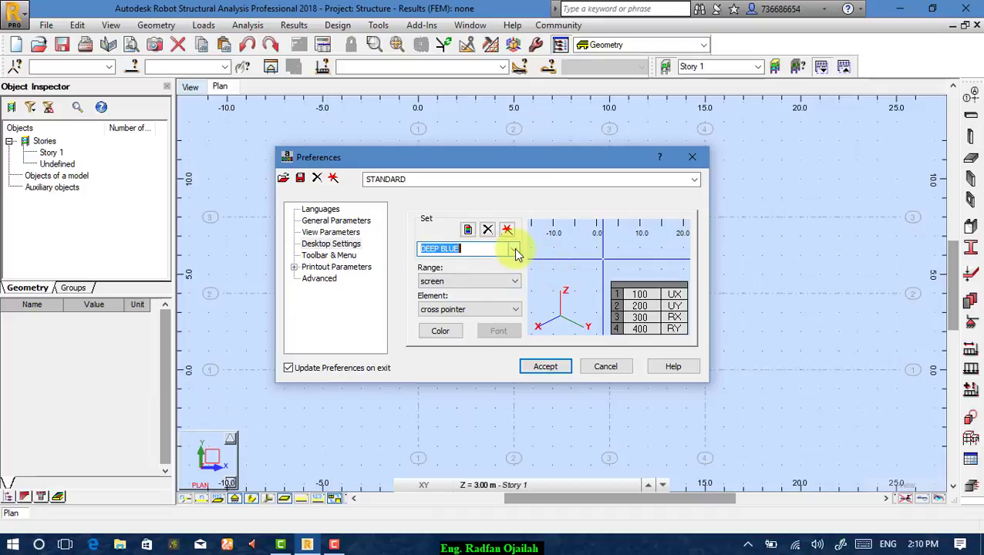
left_click(514, 248)
left_click(494, 281)
left_click(514, 249)
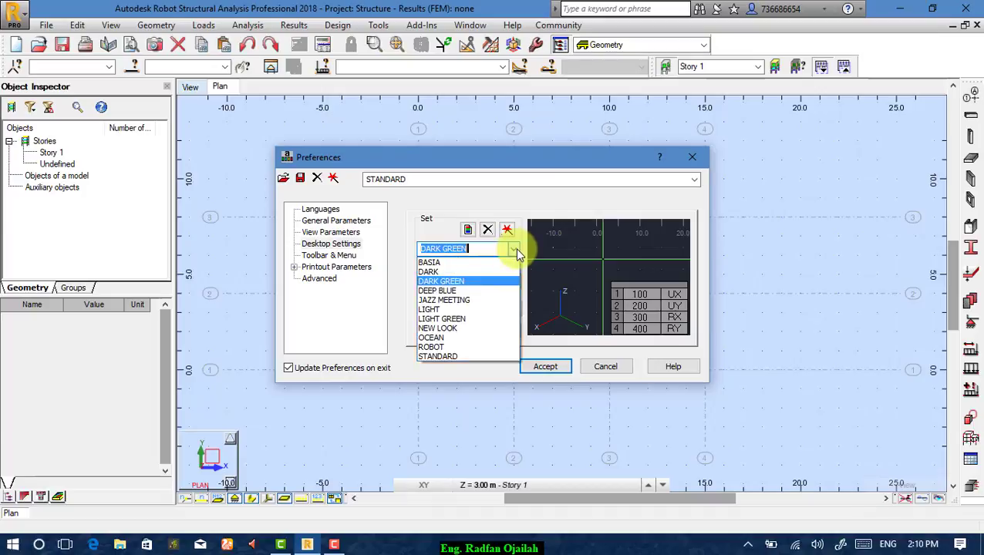
left_click(500, 292)
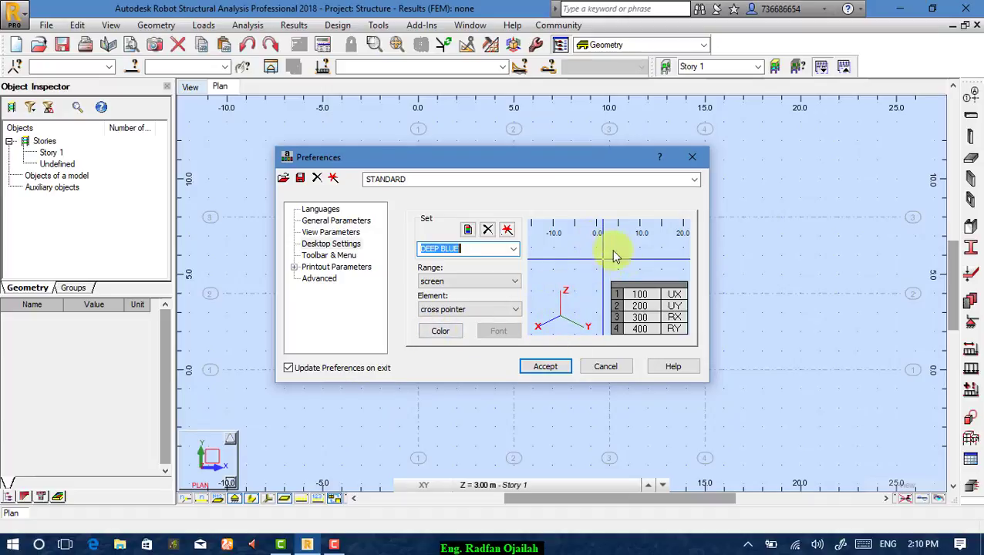
Set the cross pointer colour to red, then change it back to another colour.
left_click(463, 309)
left_click(446, 339)
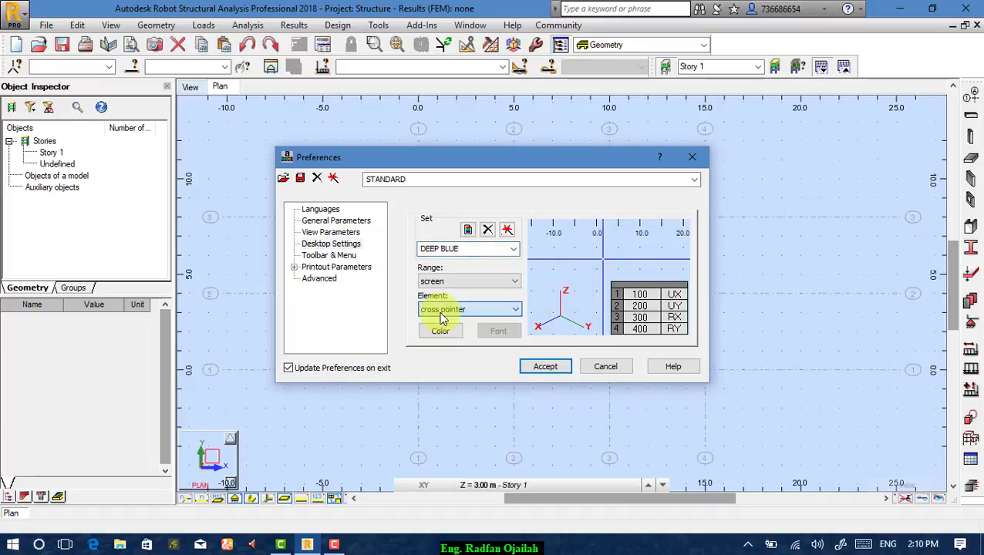
left_click(454, 333)
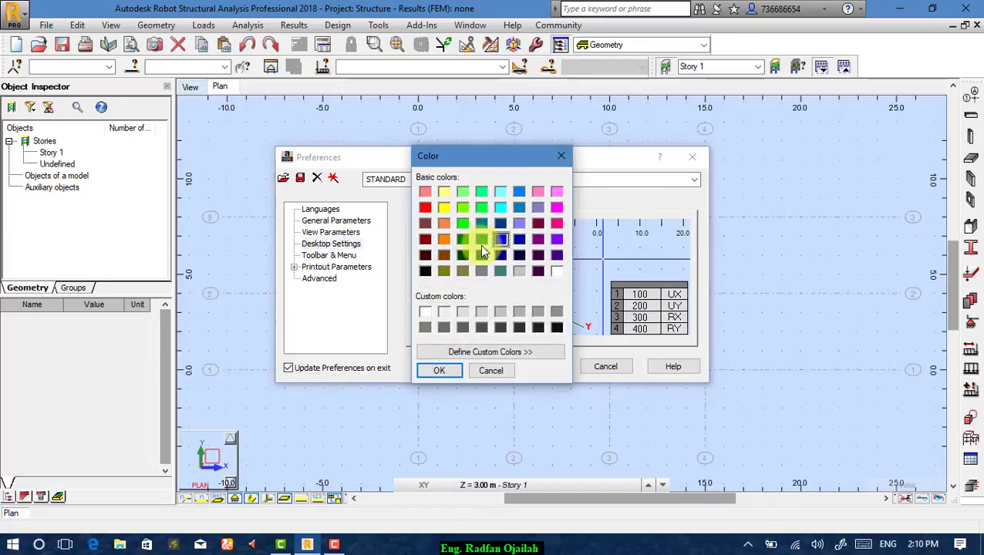
left_click(425, 209)
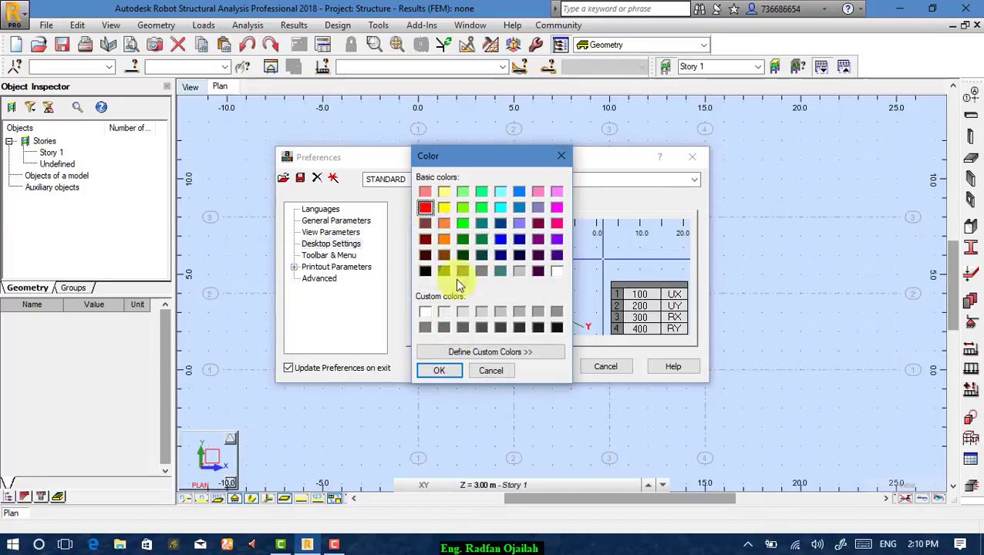
left_click(440, 372)
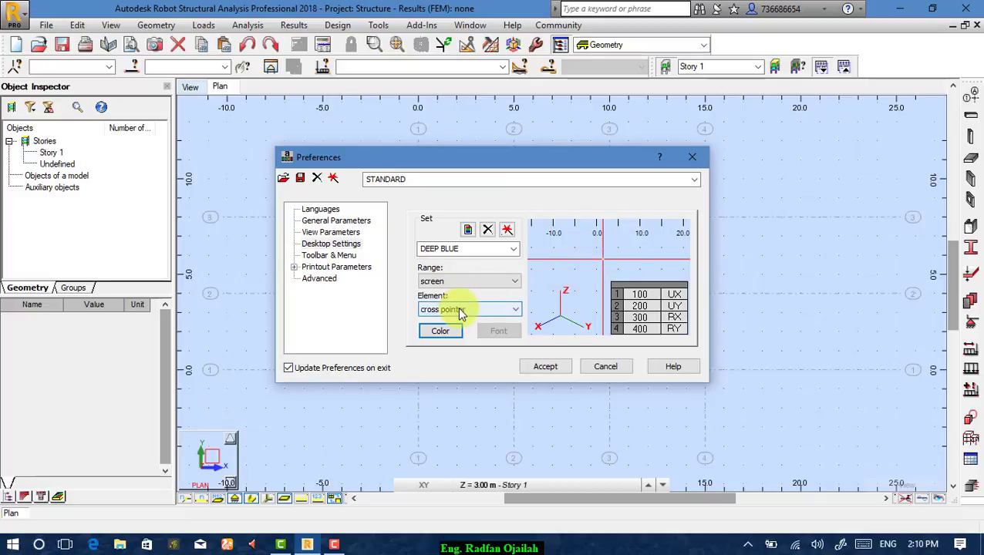
left_click(441, 331)
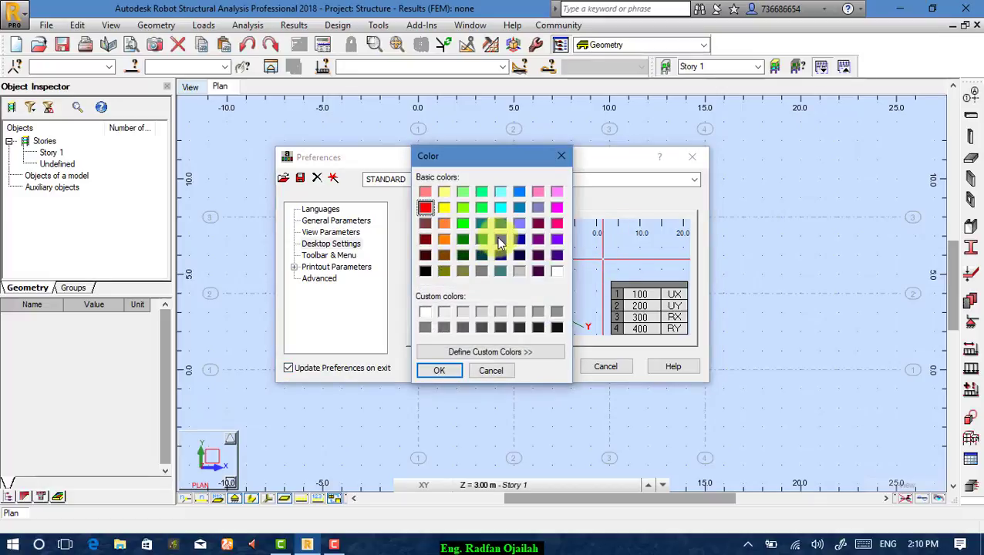
left_click(500, 241)
left_click(439, 370)
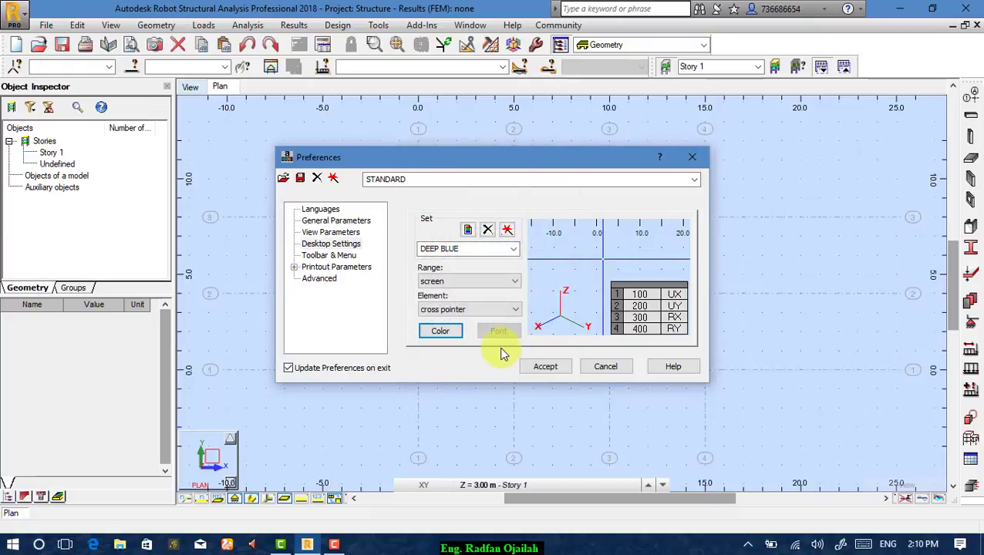
left_click(440, 309)
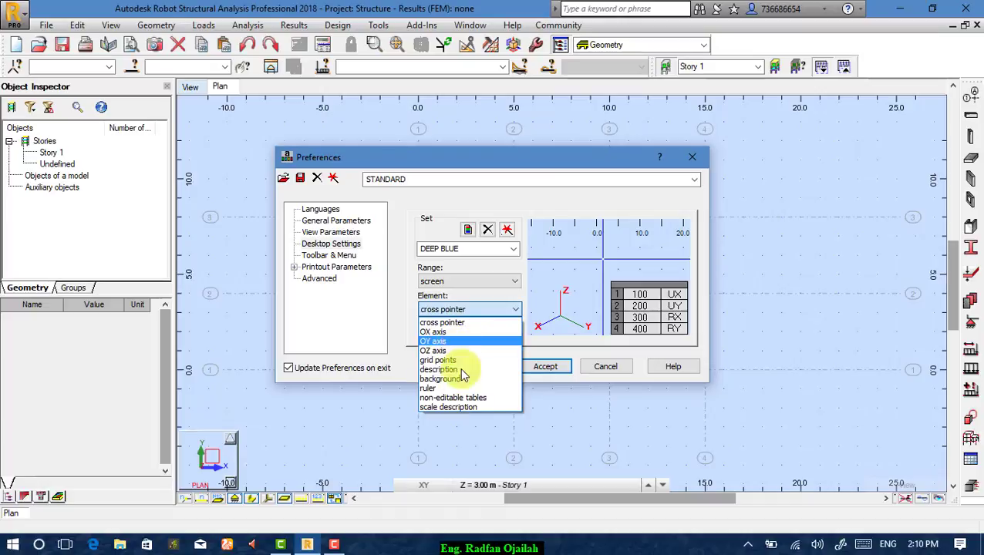
left_click(384, 297)
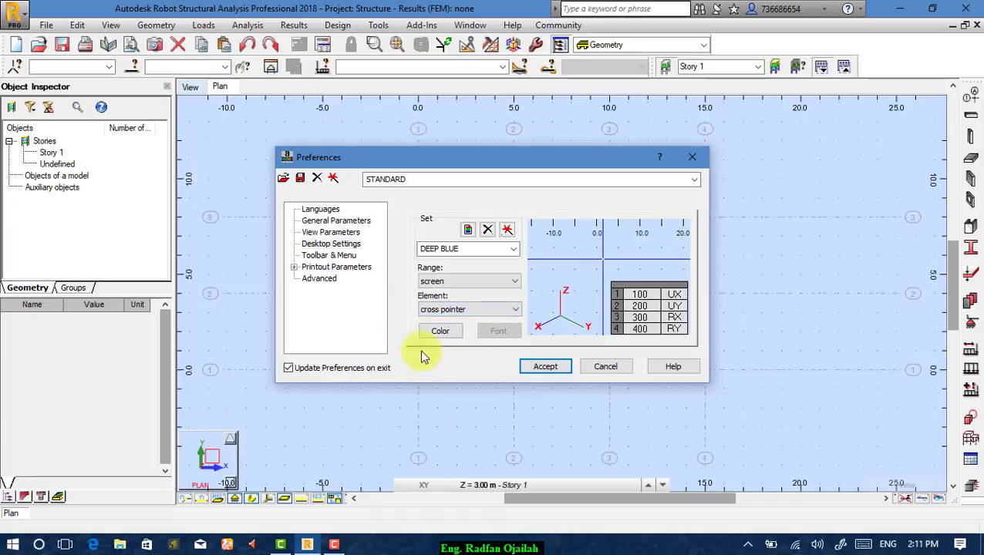
Review the toolbar, printout and Advanced preference pages, then cancel Preferences without changes.
left_click(331, 258)
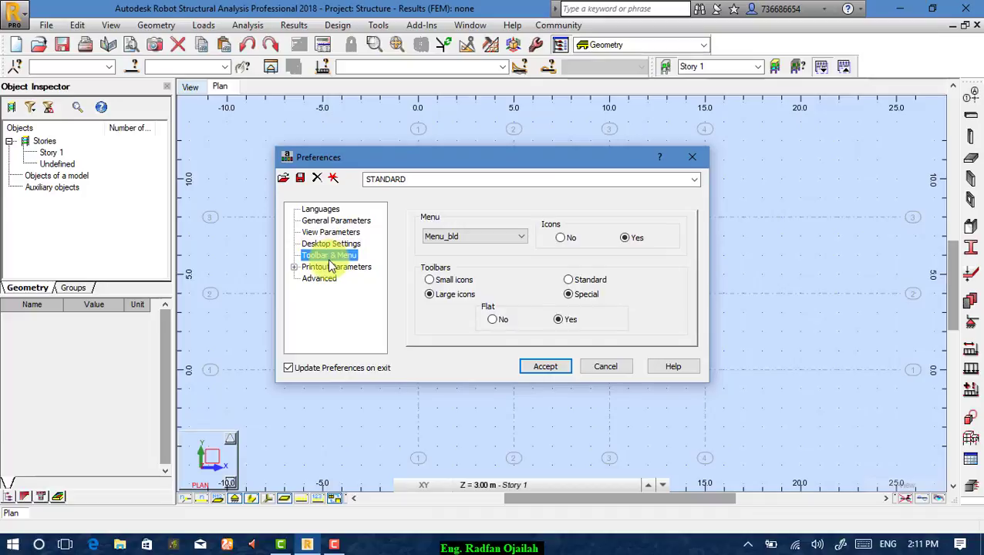
left_click(321, 268)
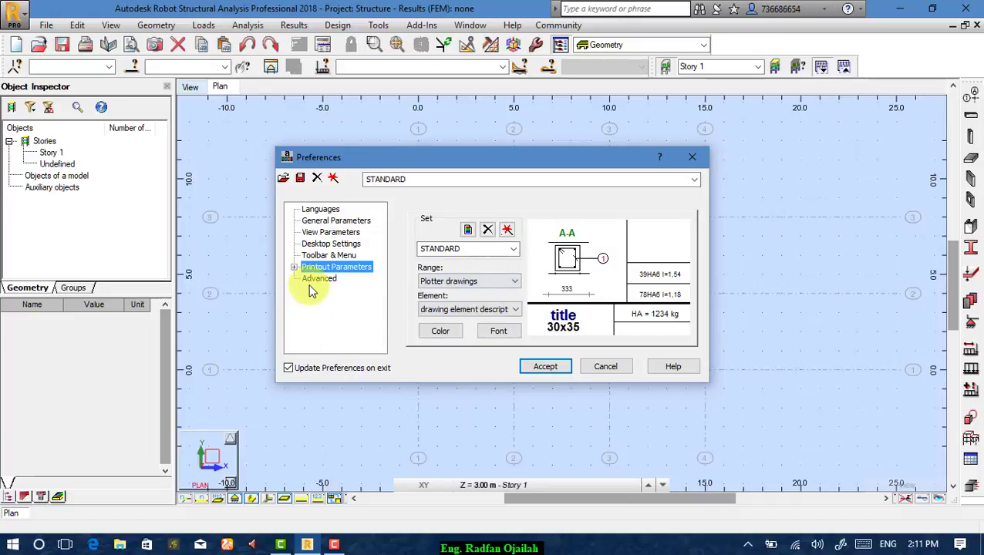
left_click(318, 280)
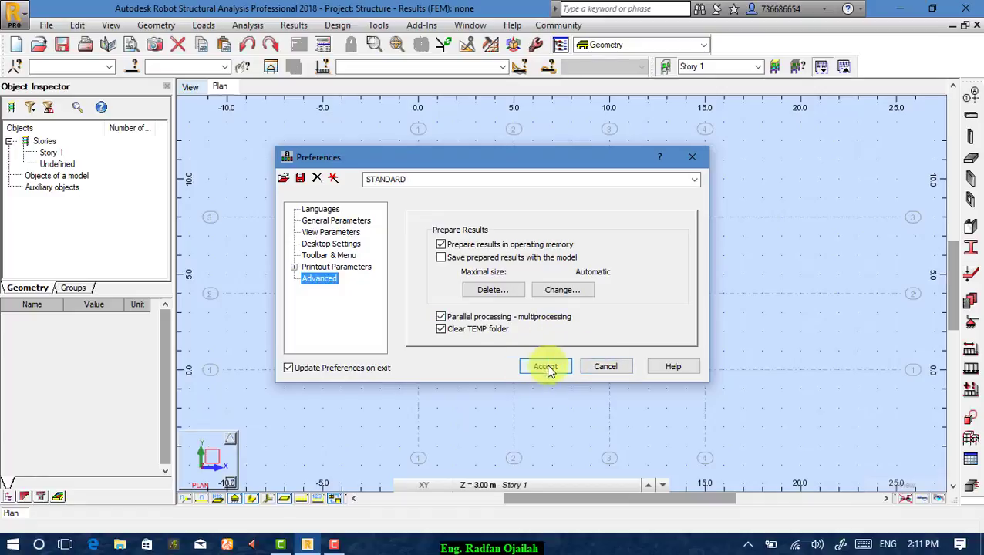
left_click(605, 367)
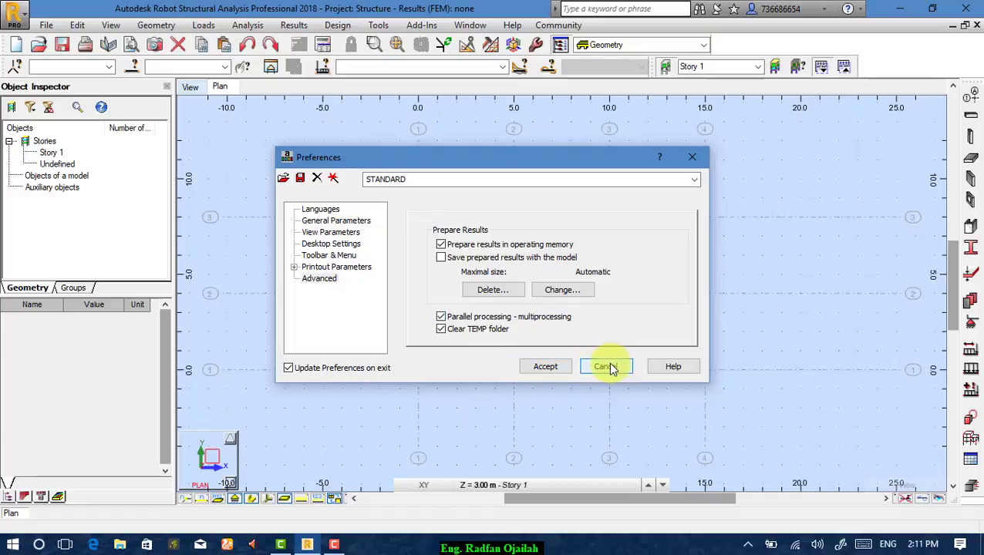
left_click(378, 26)
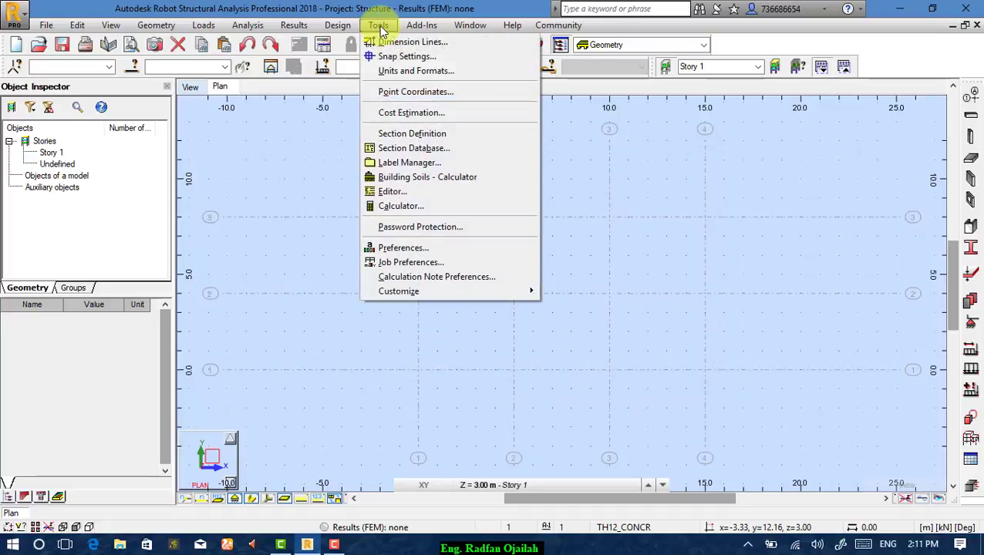
In Job Preferences, switch all units to Metric and expand Units and Formats.
left_click(411, 264)
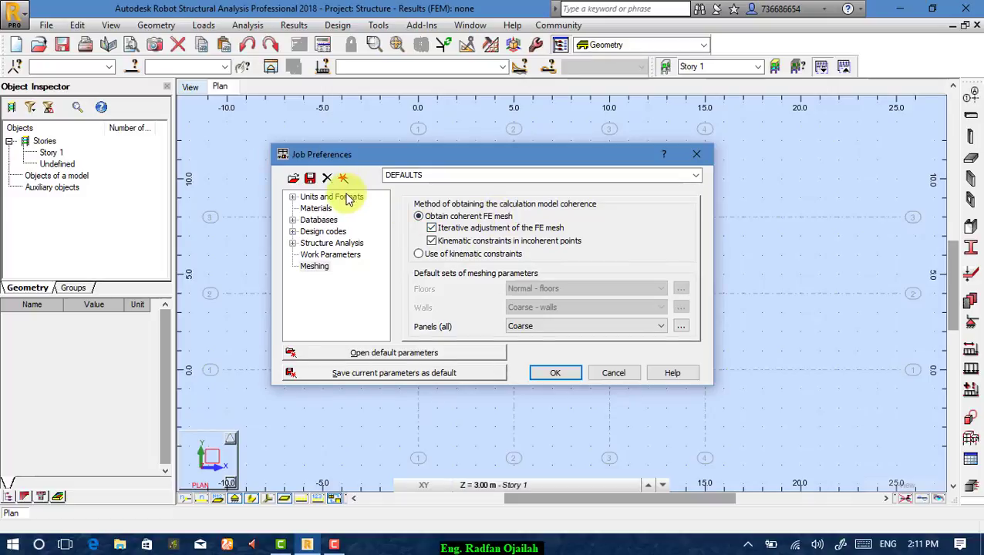
left_click(348, 197)
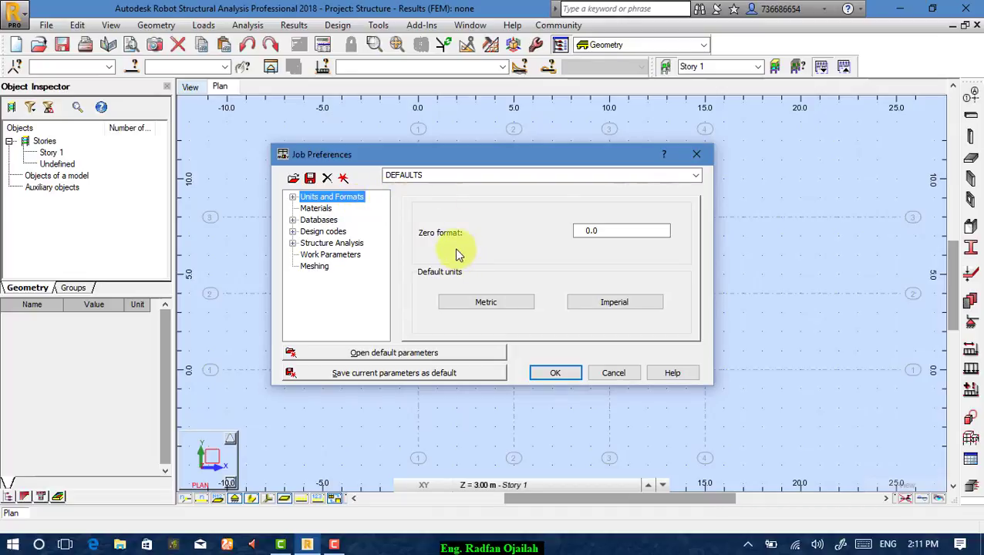
left_click(486, 303)
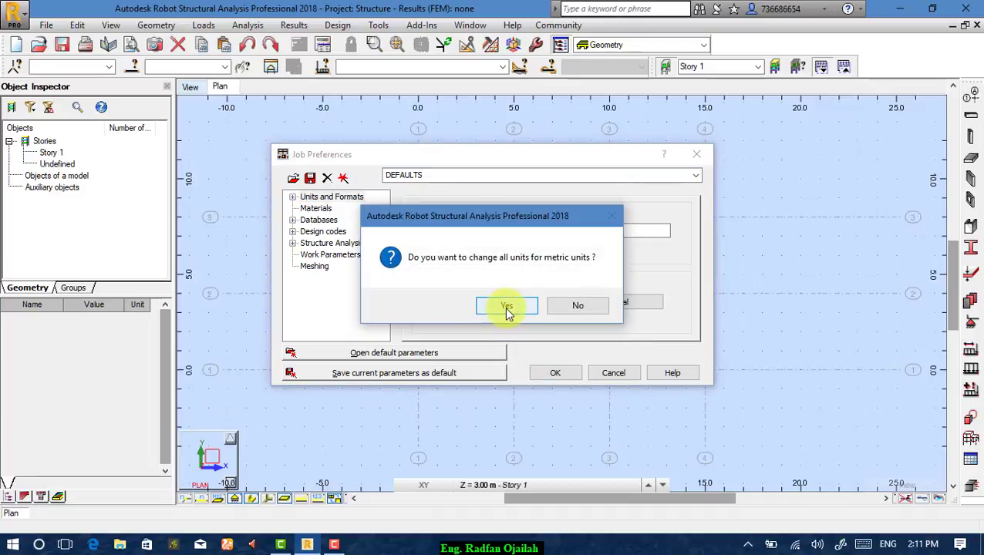
left_click(507, 307)
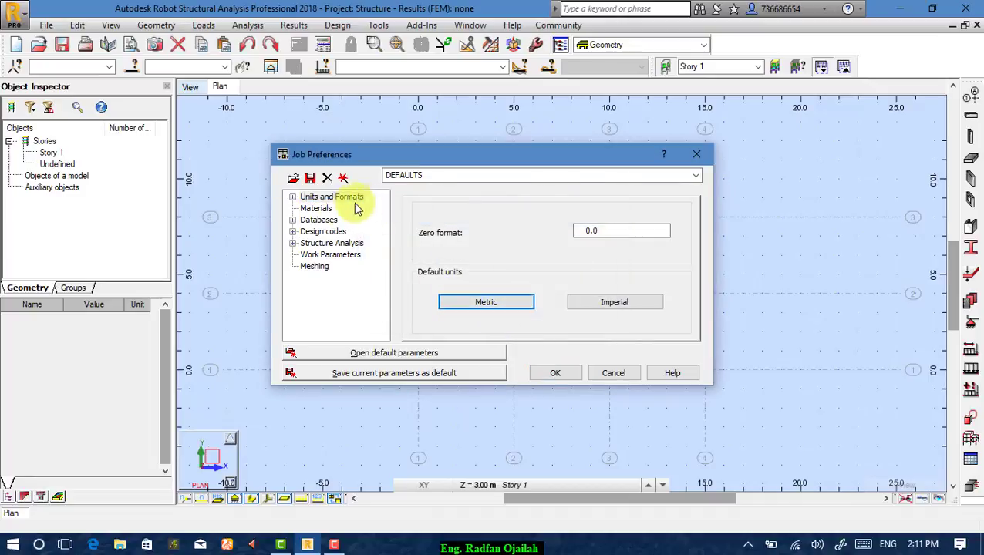
left_click(293, 198)
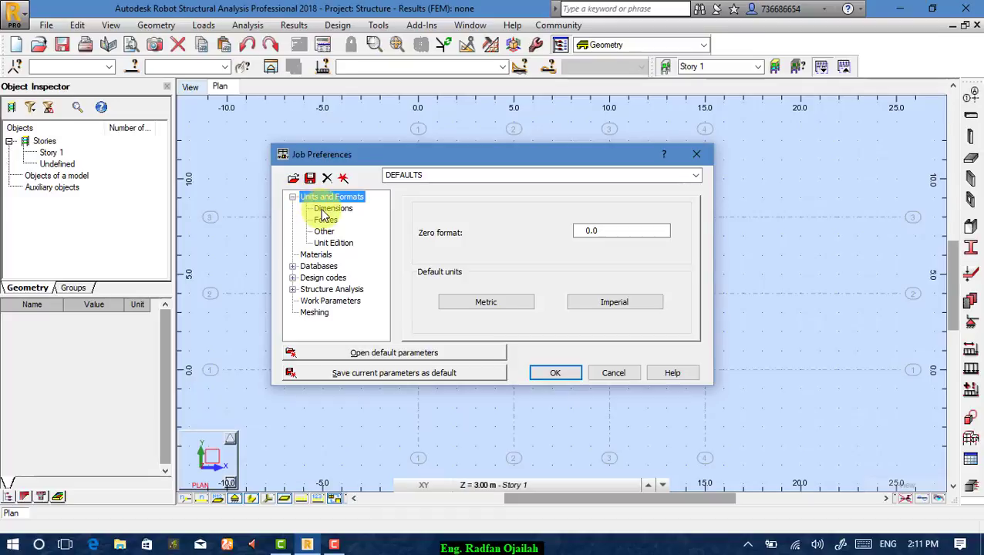
Set the reinforcement area unit to mm2 on the Dimensions page.
left_click(328, 209)
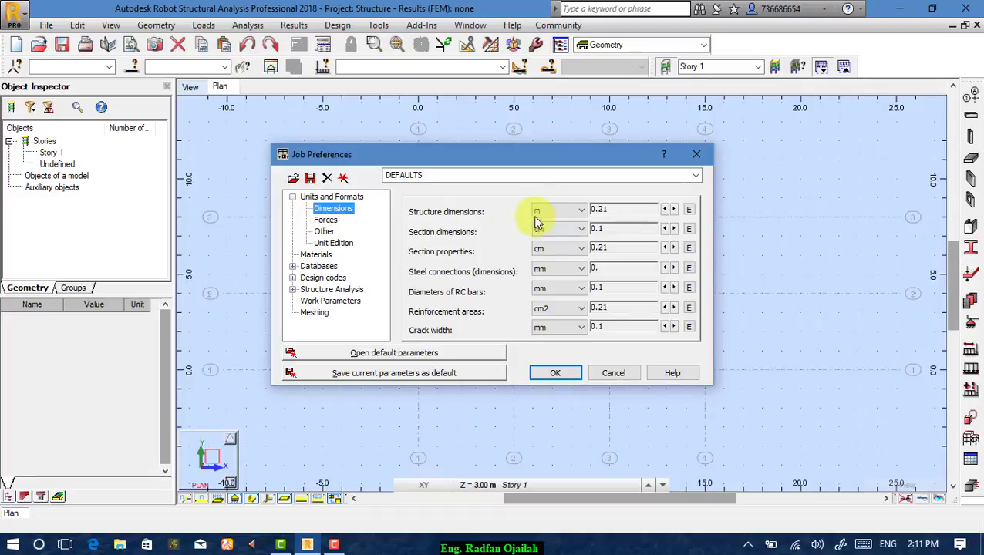
left_click(544, 207)
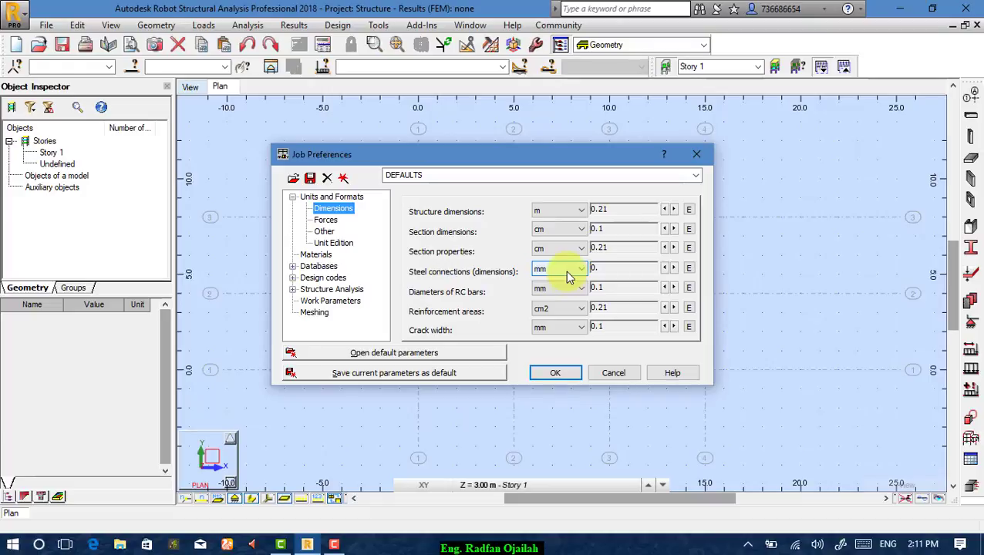
left_click(562, 319)
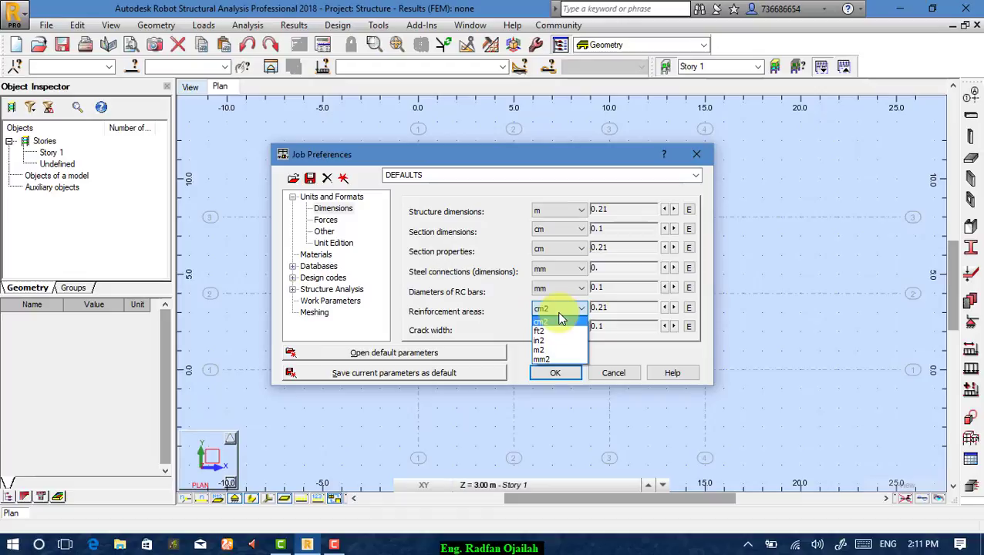
left_click(552, 357)
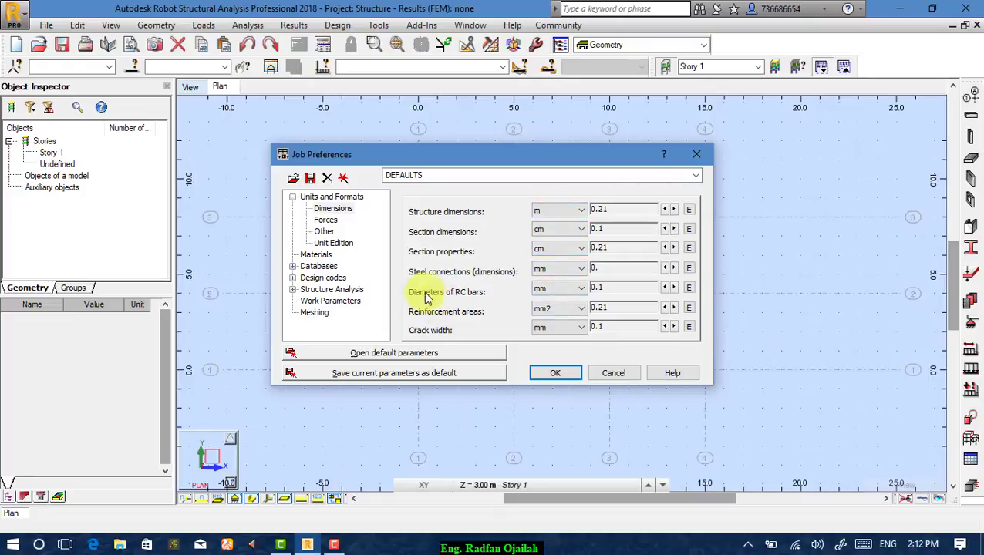
Review the Forces and Other unit pages (kN, kN*m, MN/m2, cm).
left_click(325, 221)
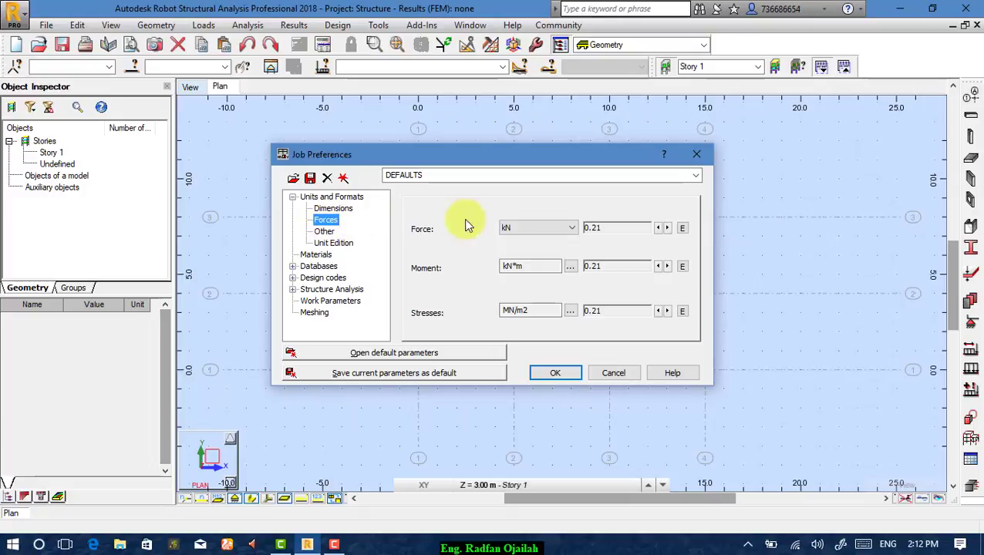
left_click(526, 316)
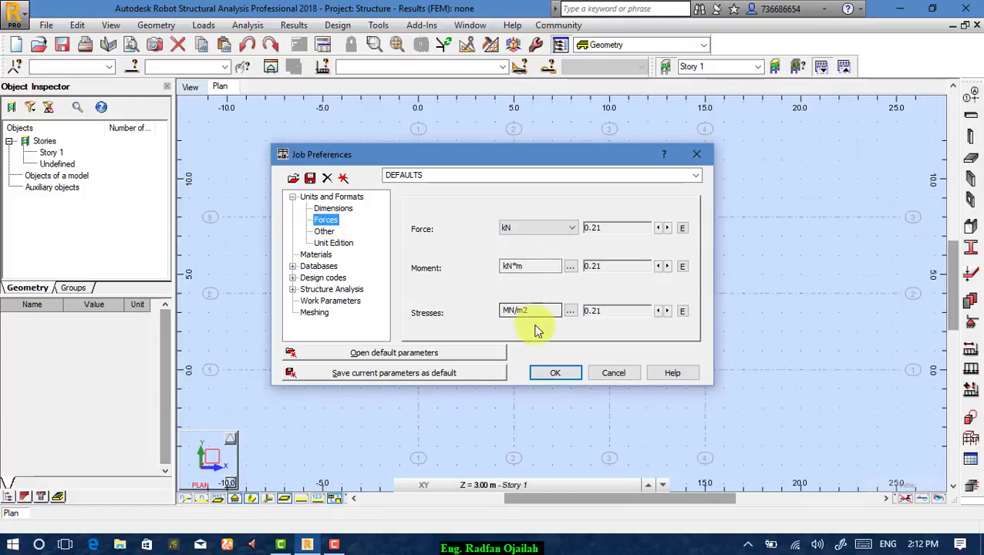
left_click(324, 232)
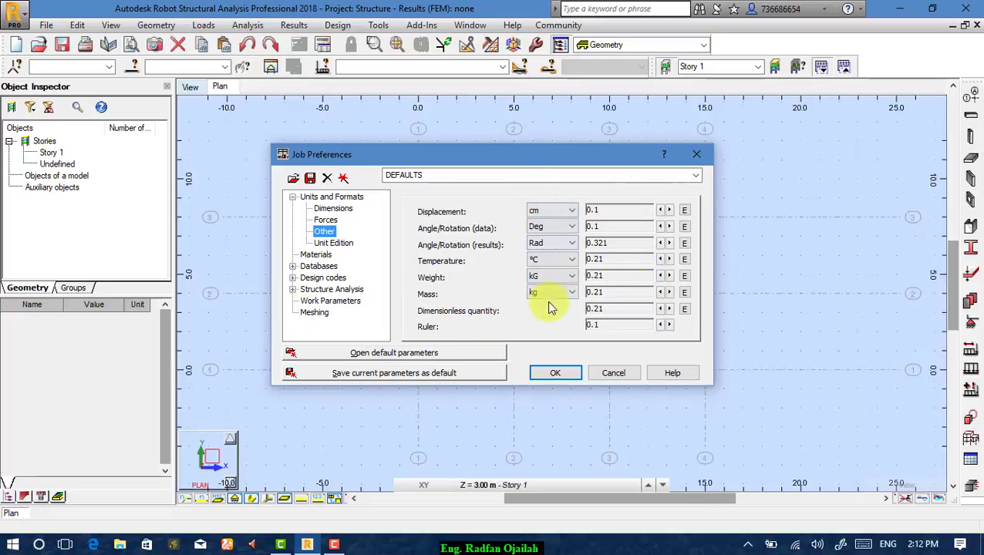
left_click(335, 244)
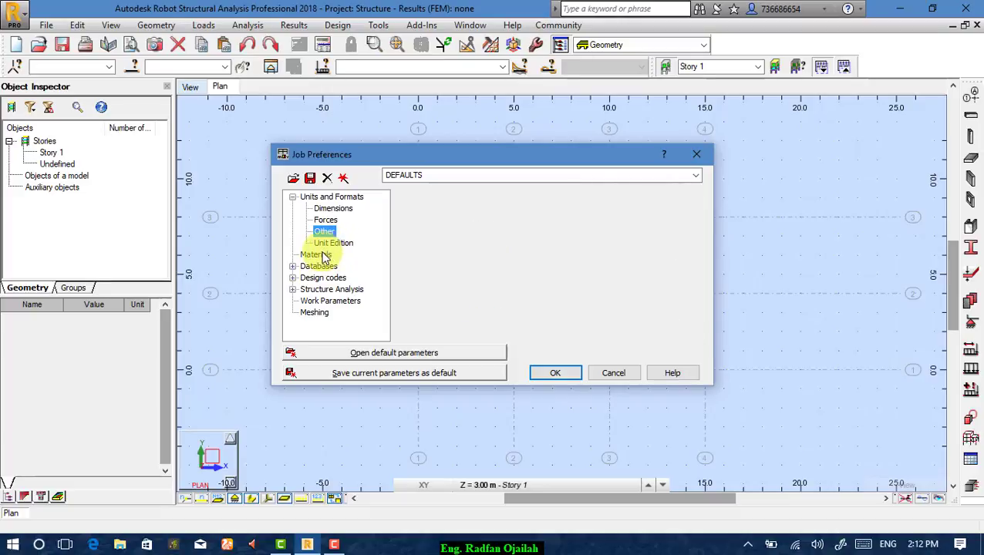
Keep the American material set, then display the Databases settings.
left_click(320, 255)
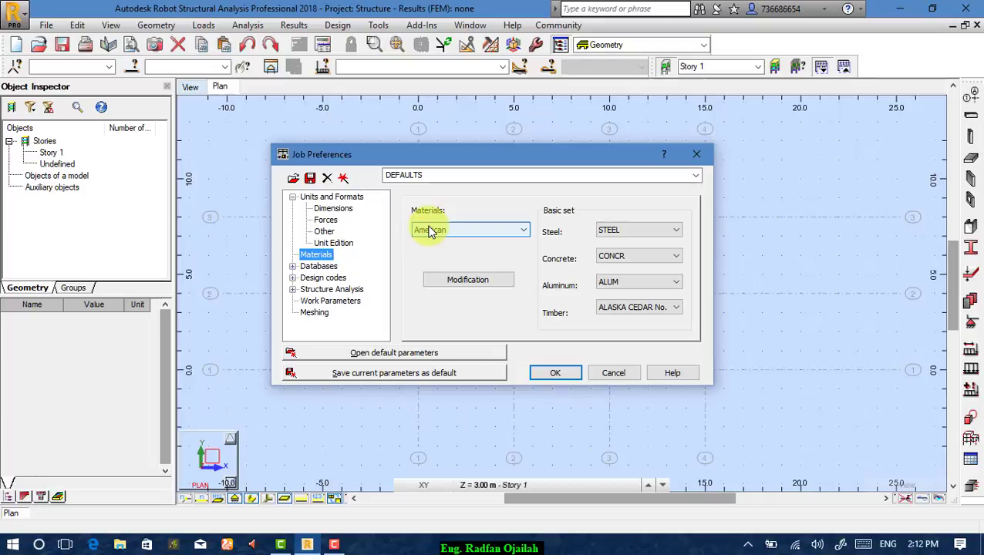
left_click(431, 231)
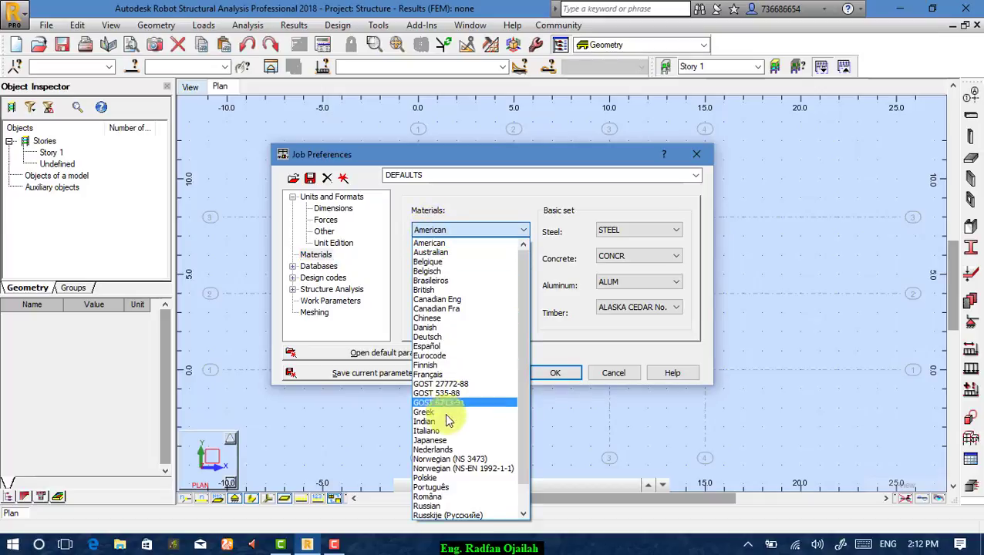
left_click(466, 208)
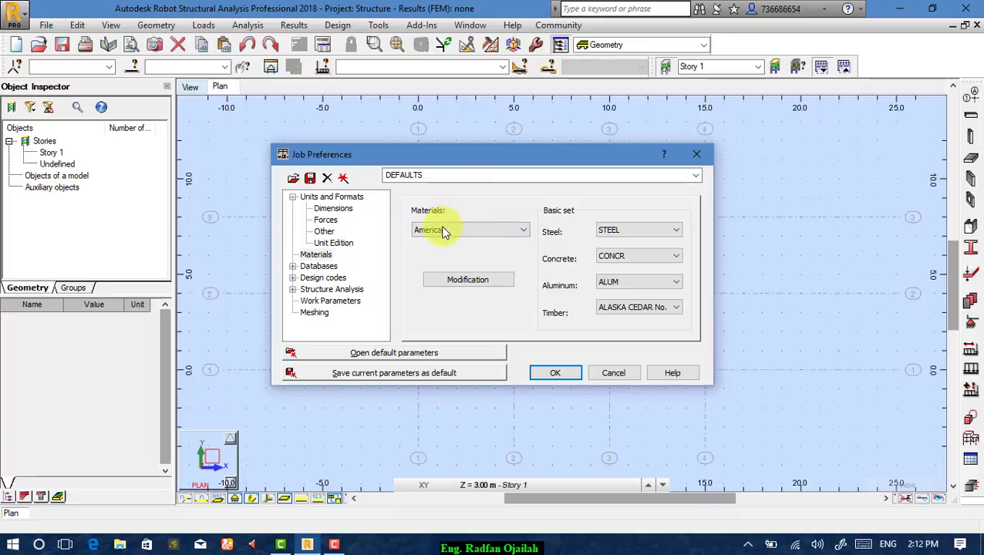
left_click(453, 229)
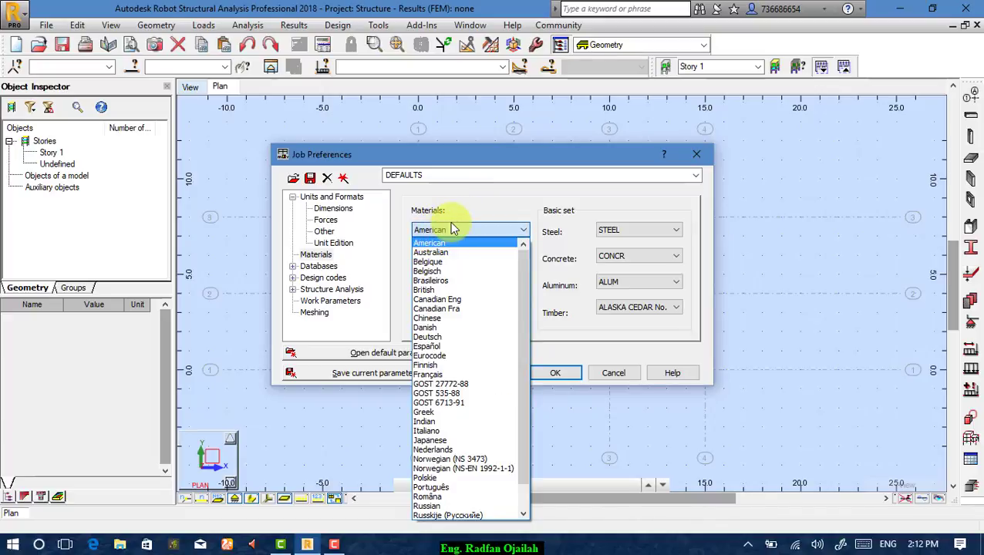
left_click(454, 228)
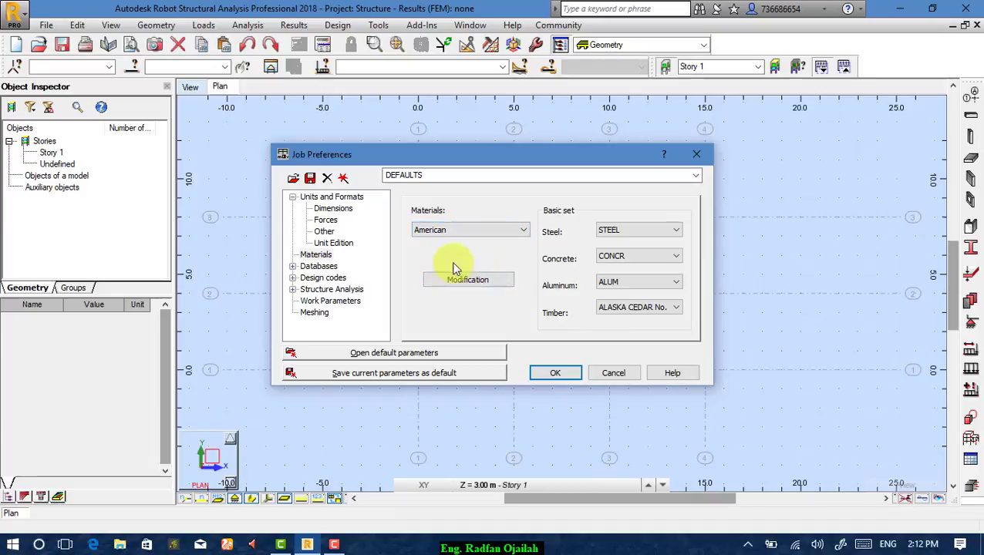
left_click(317, 267)
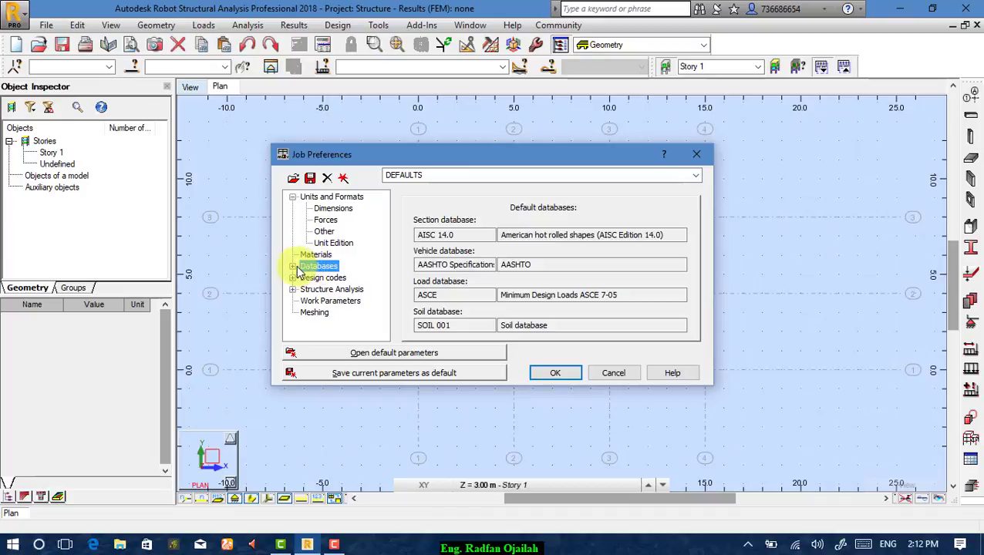
Add the EC_034 Eurocode 1 weight loads database to the Standard loads list.
left_click(293, 266)
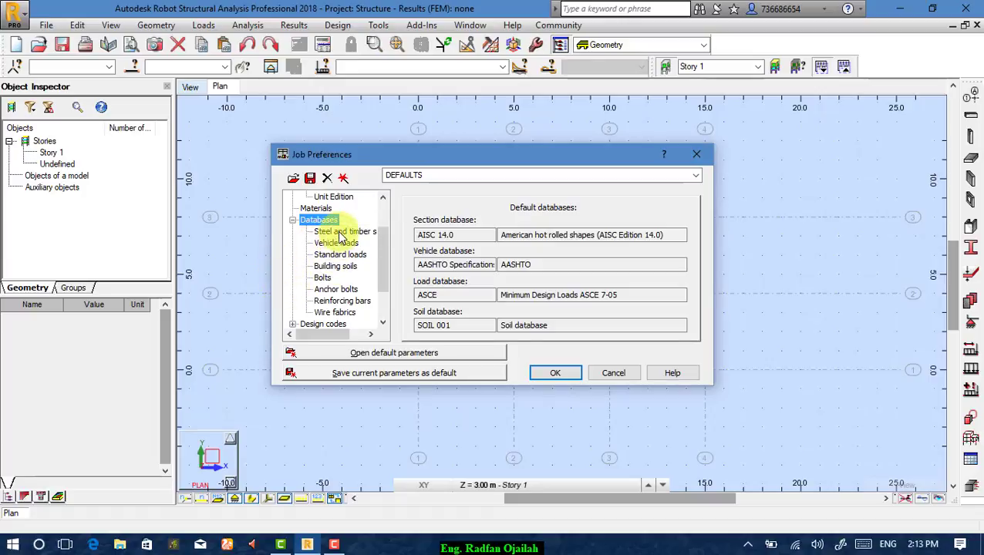
left_click(339, 257)
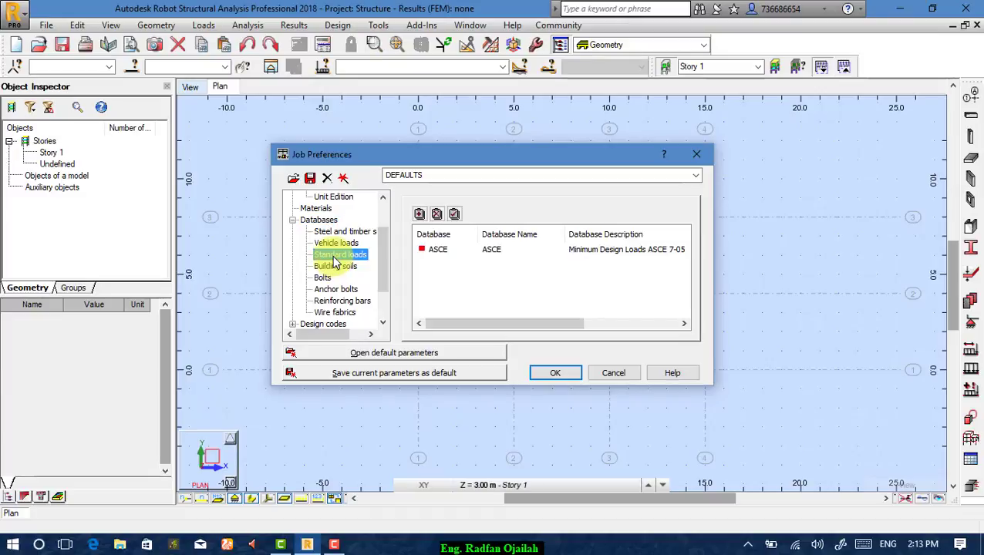
left_click(447, 253)
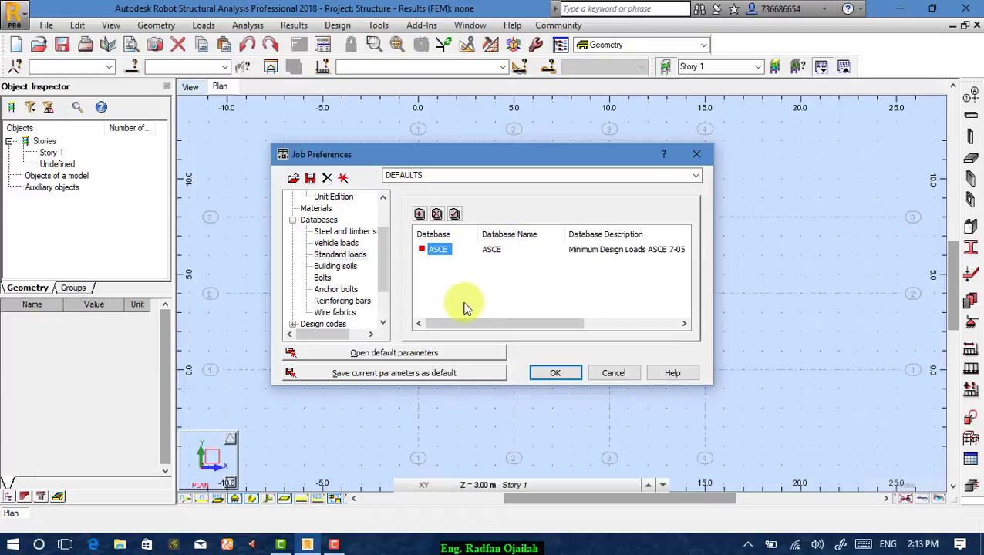
left_click(421, 218)
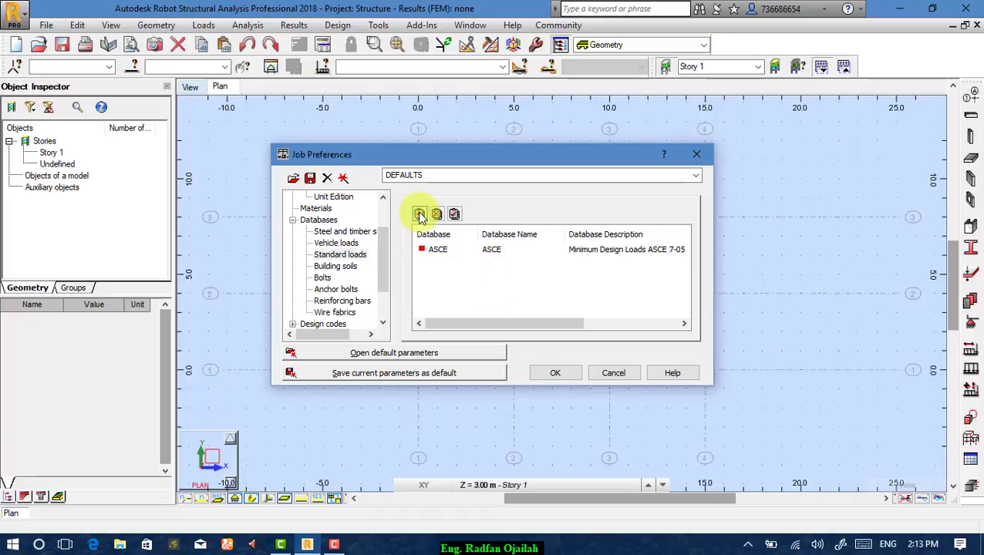
left_click(382, 271)
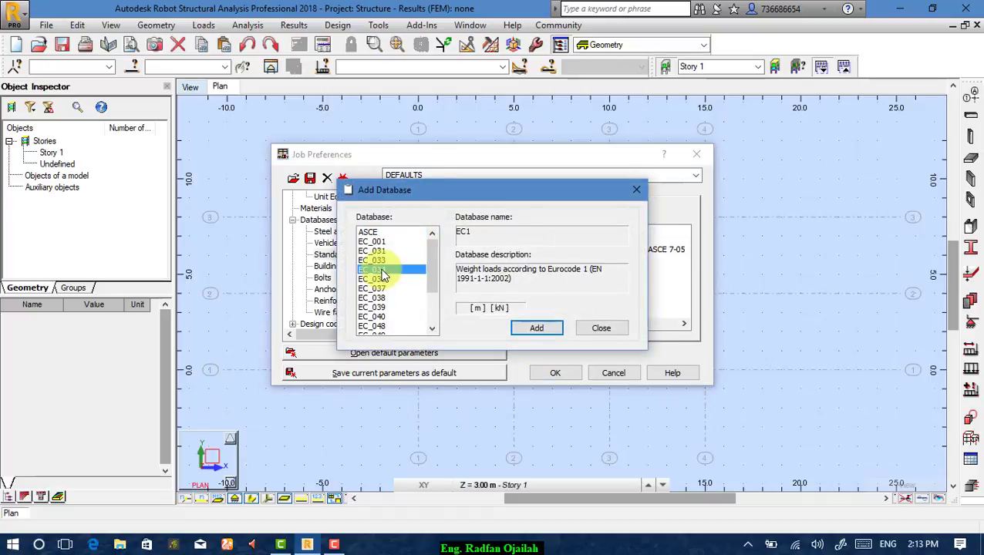
left_click(539, 328)
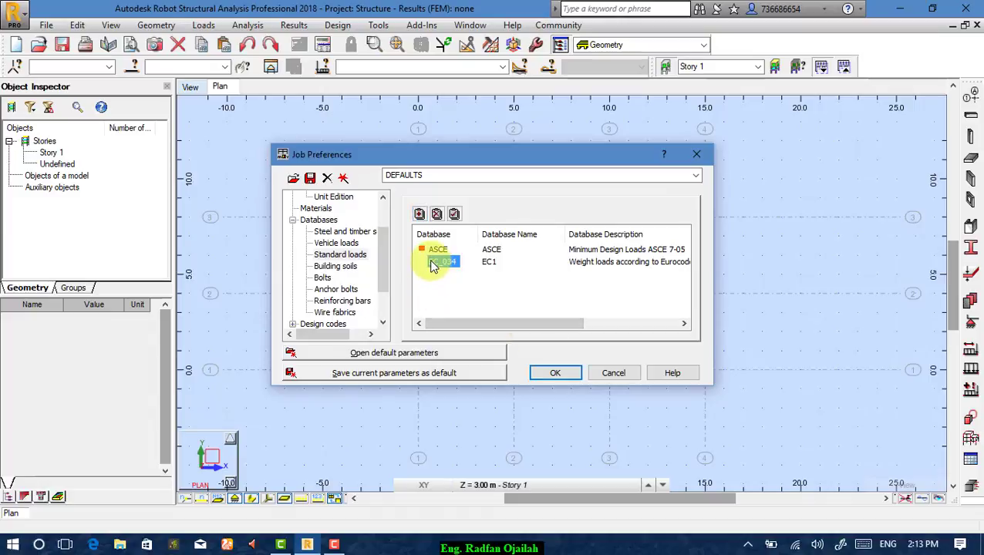
Make ASCE the default standard loads database instead of EC_034.
left_click(454, 214)
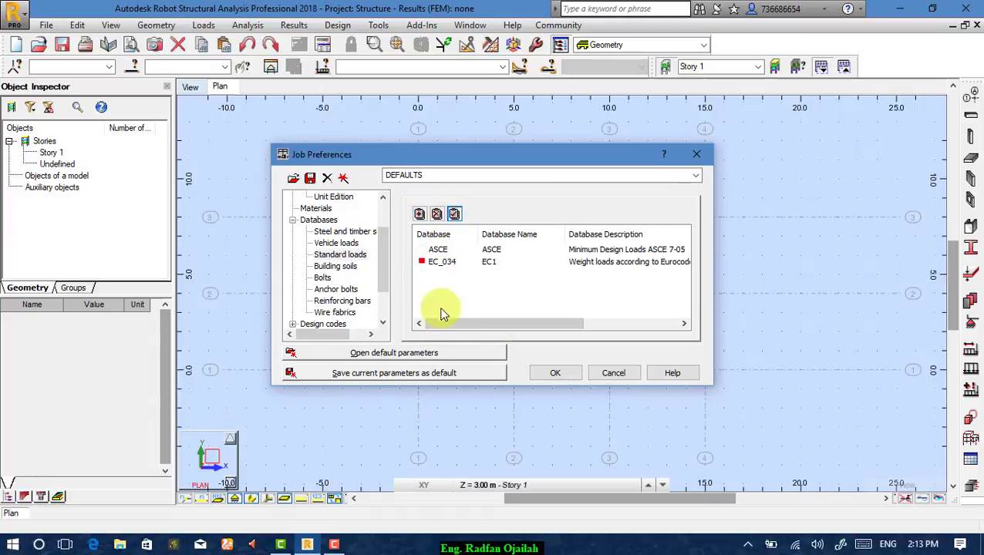
left_click(438, 249)
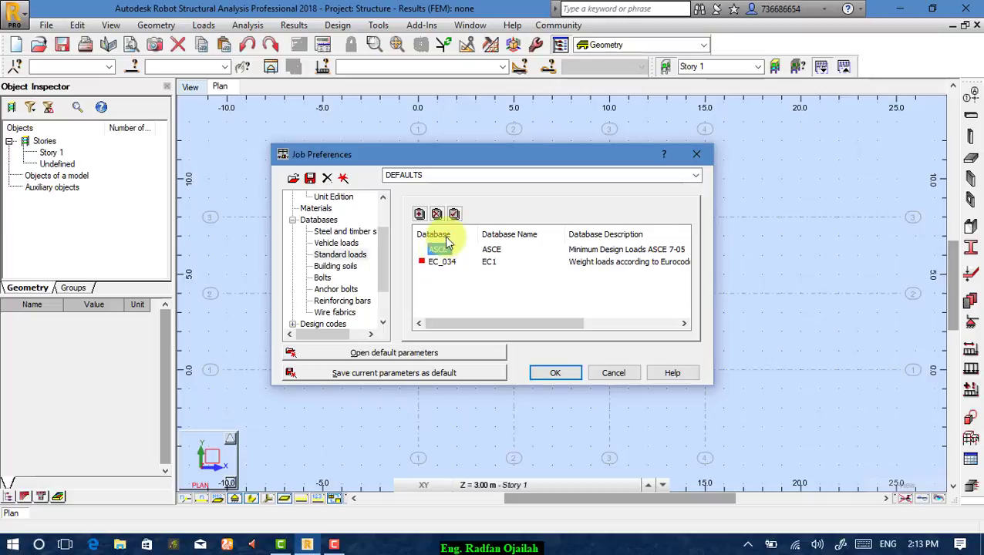
left_click(454, 214)
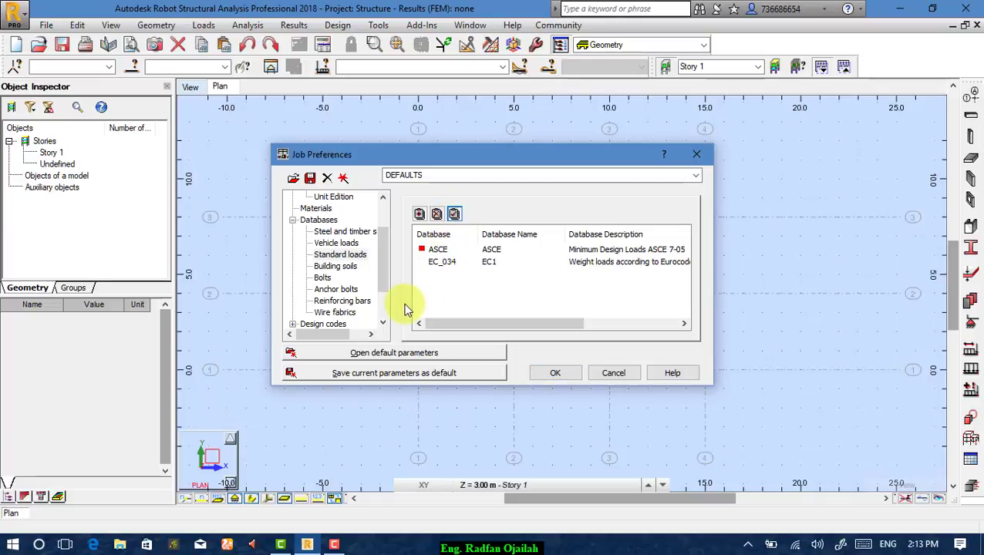
Add an ECCS database to the Reinforcing bars list alongside ACI 318-08.
left_click(337, 302)
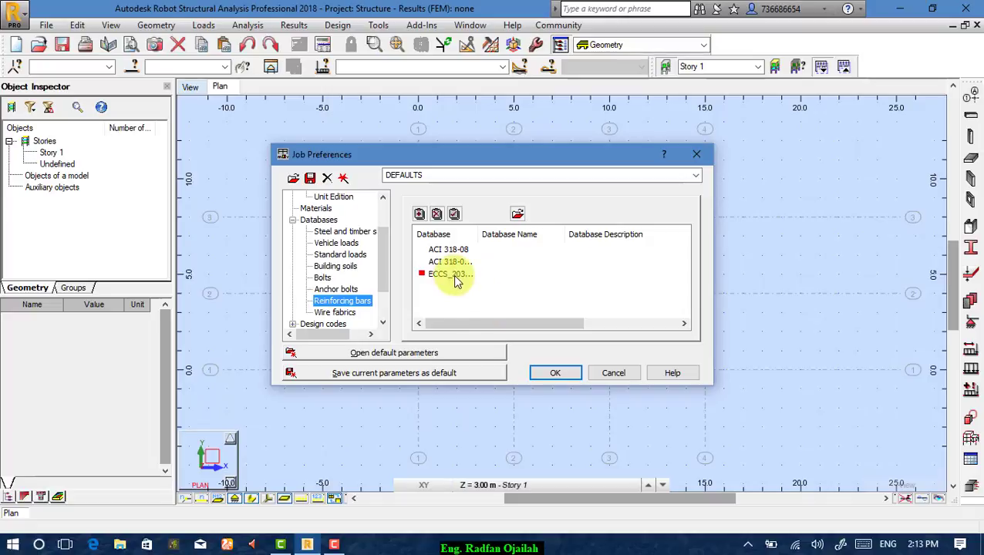
left_click(446, 250)
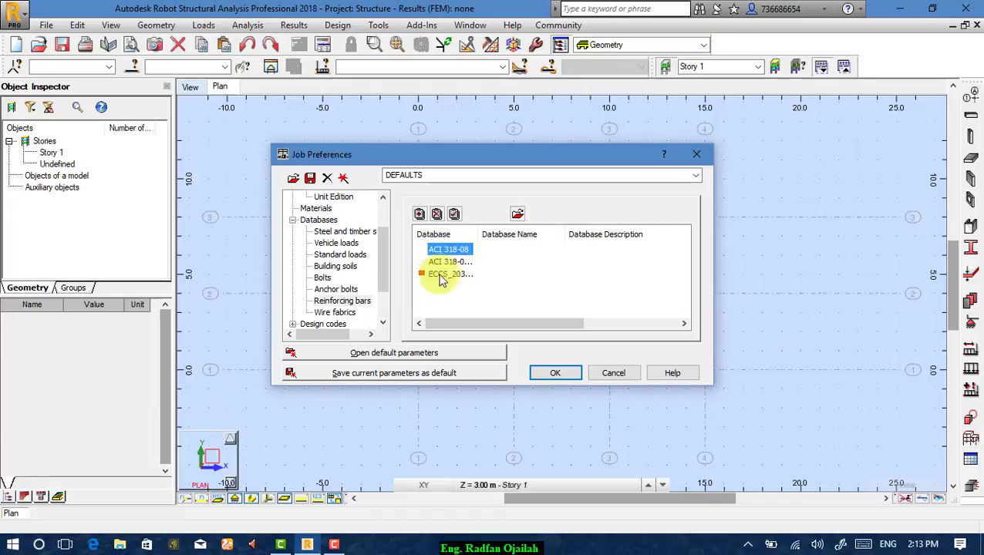
left_click(419, 214)
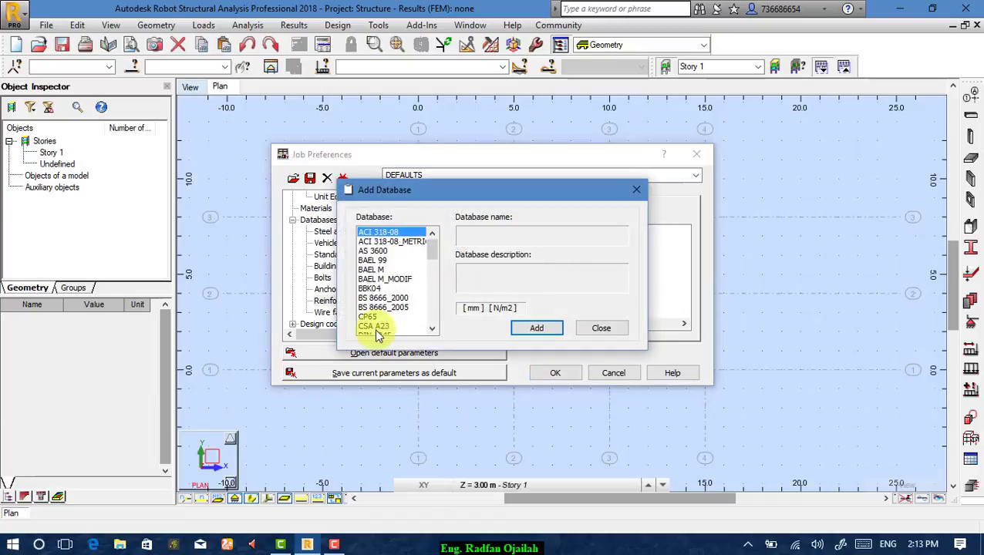
left_click(373, 304)
left_click(537, 328)
left_click(599, 328)
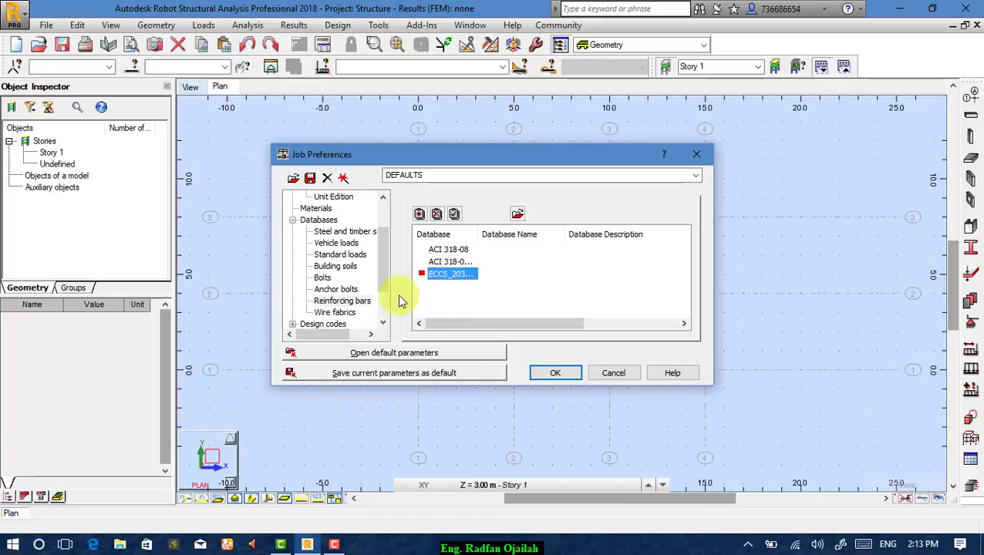
left_click(384, 324)
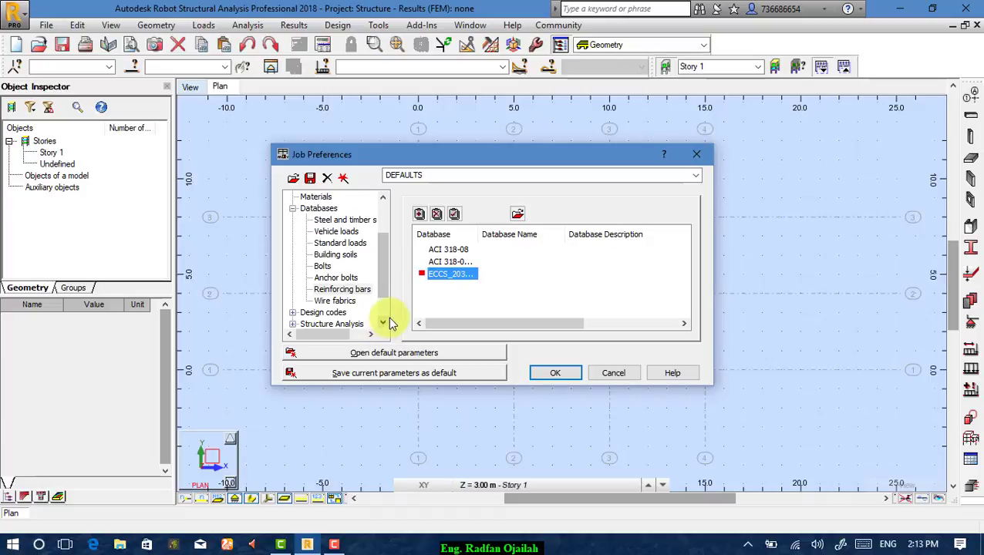
left_click_drag(385, 281, 390, 318)
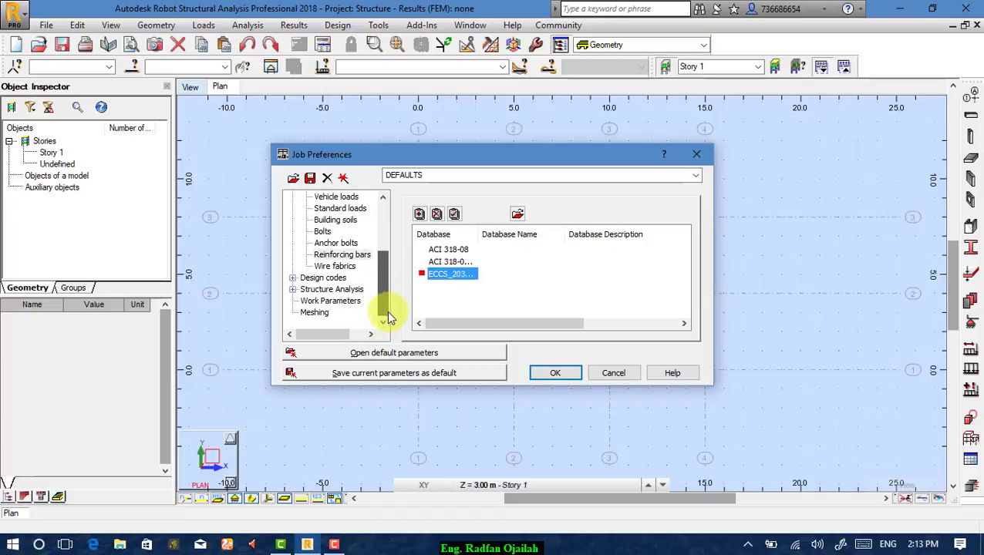
On Design codes, keep ANSI/AISC 360-10 as the steel/aluminum code.
left_click(323, 277)
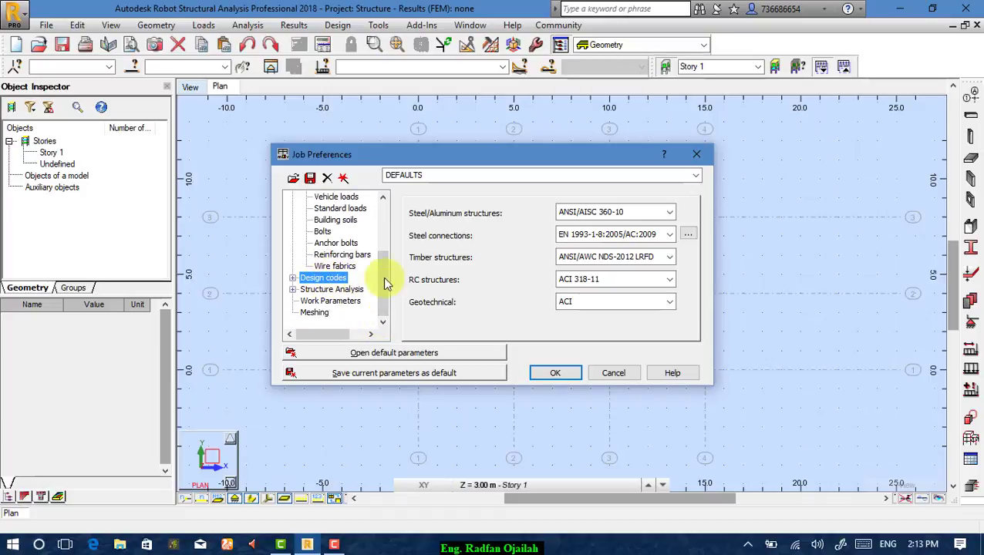
left_click(584, 213)
left_click(580, 229)
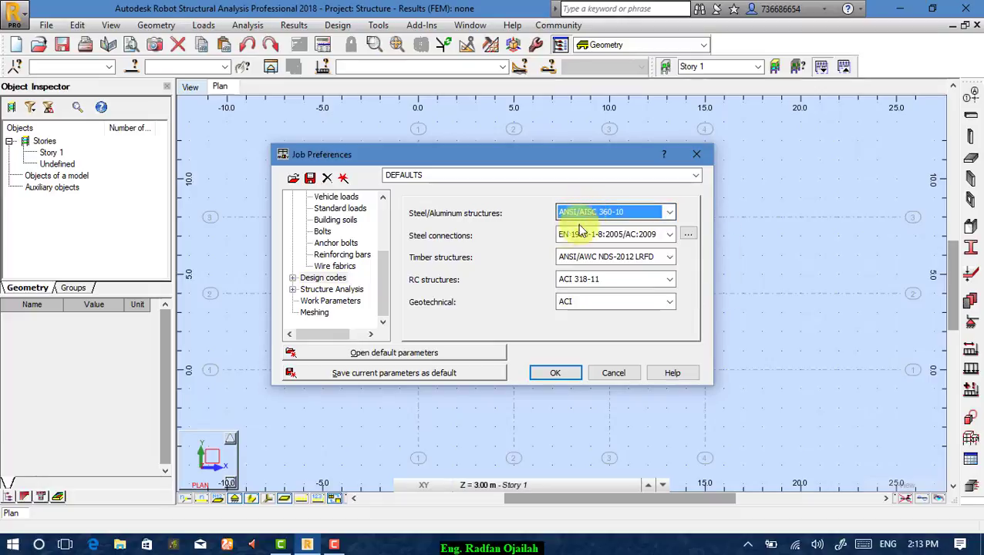
left_click(569, 214)
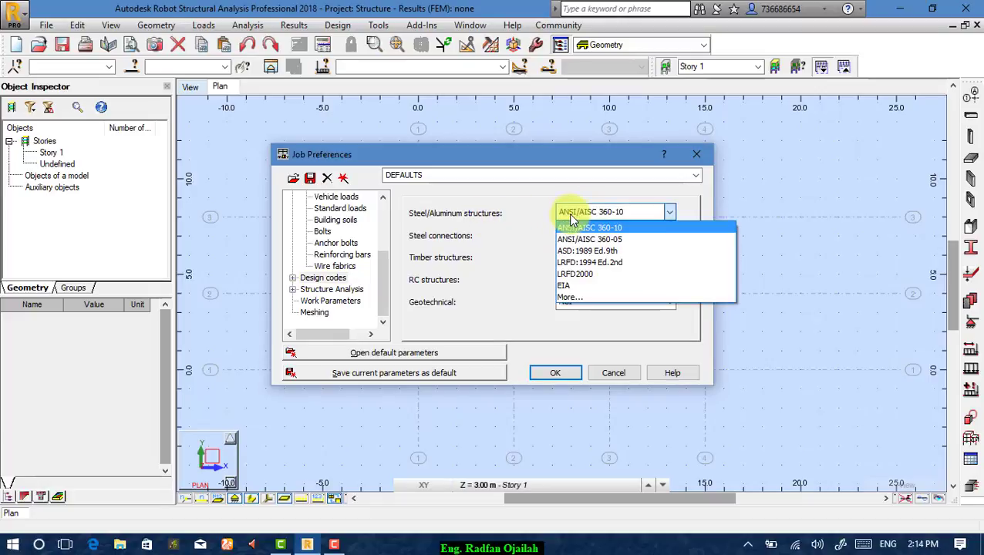
left_click(575, 228)
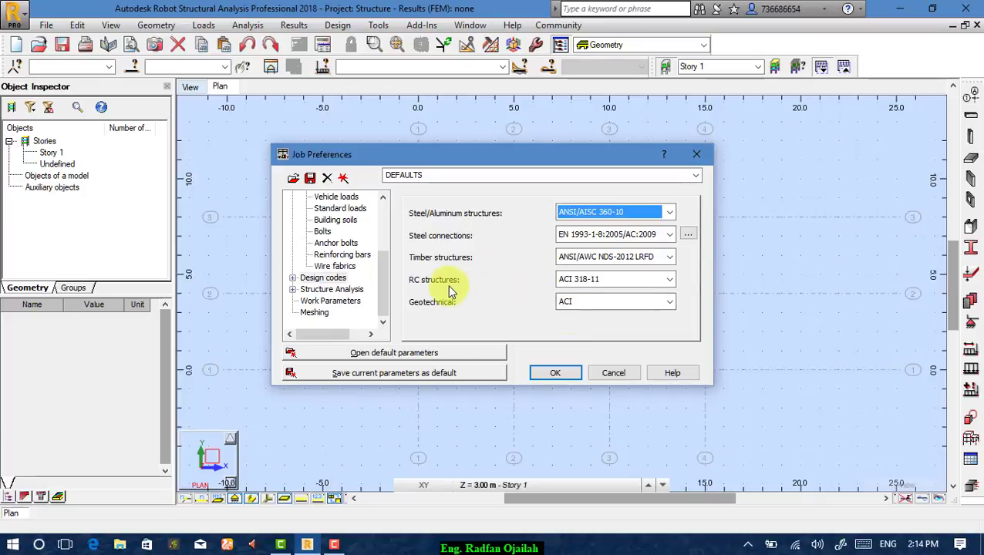
Open the full RC structures code list via More...
left_click(563, 280)
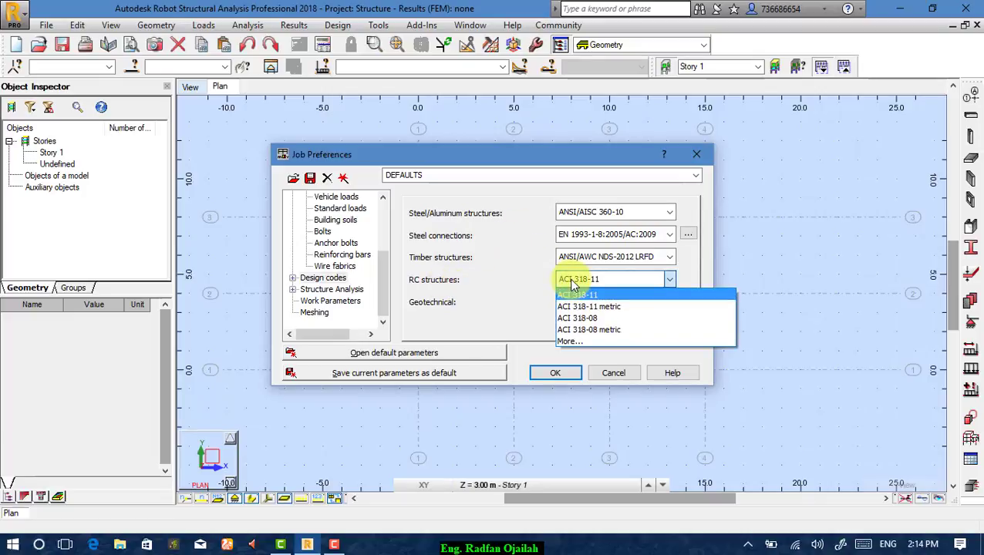
left_click(572, 344)
left_click_drag(526, 238, 530, 345)
Browse the RC code list, select ACI 318-08, and cancel without changes.
scroll(463, 305, "up", 5)
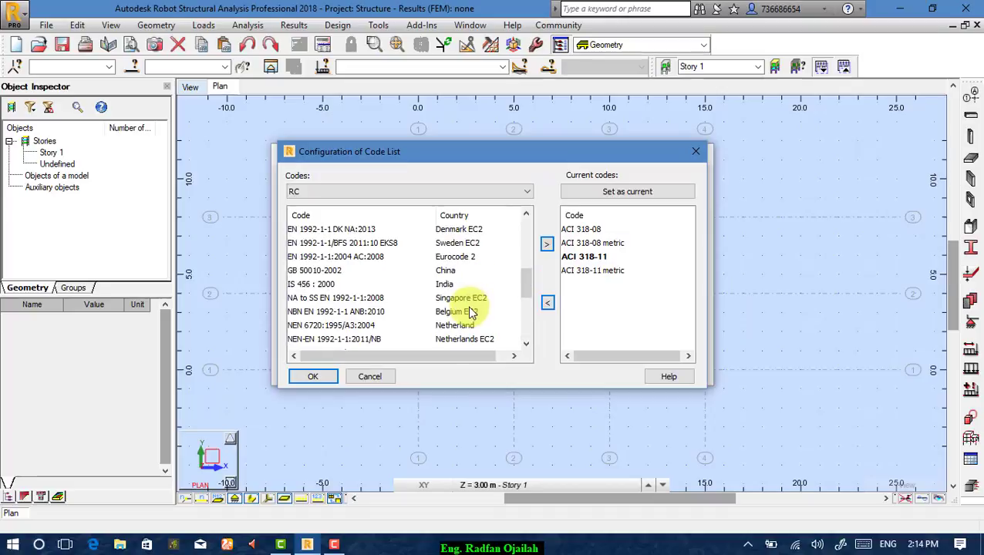
scroll(467, 310, "up", 6)
scroll(447, 250, "down", 6)
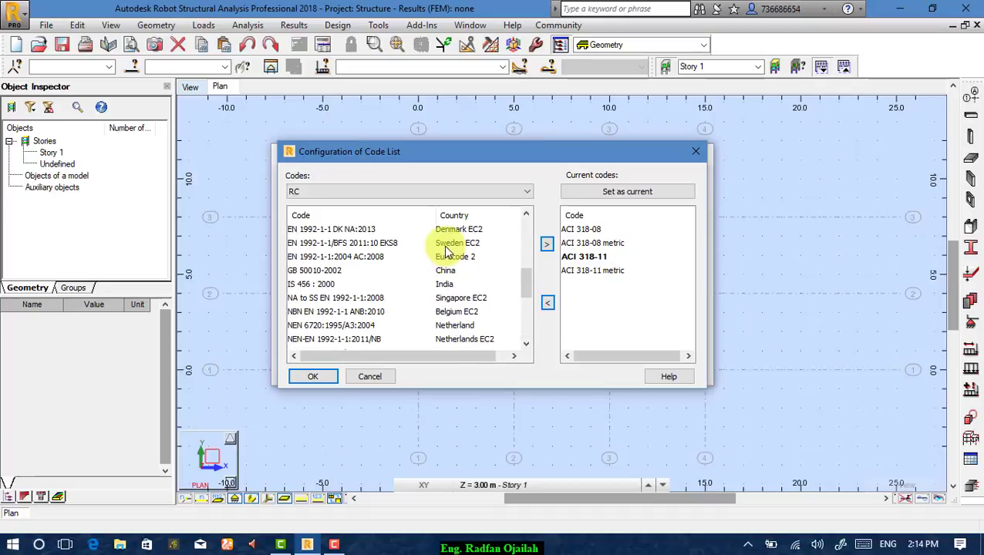
left_click_drag(524, 276, 486, 179)
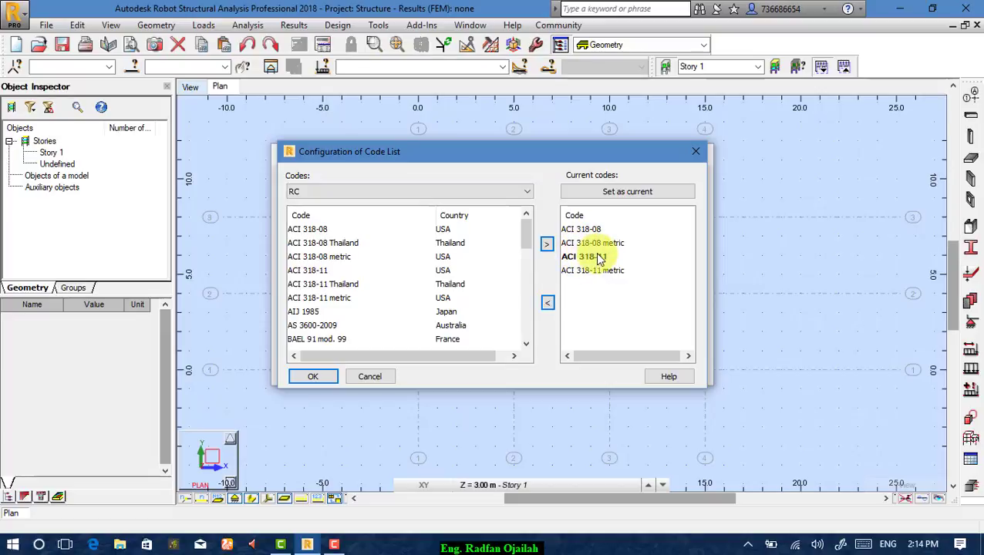
left_click(598, 229)
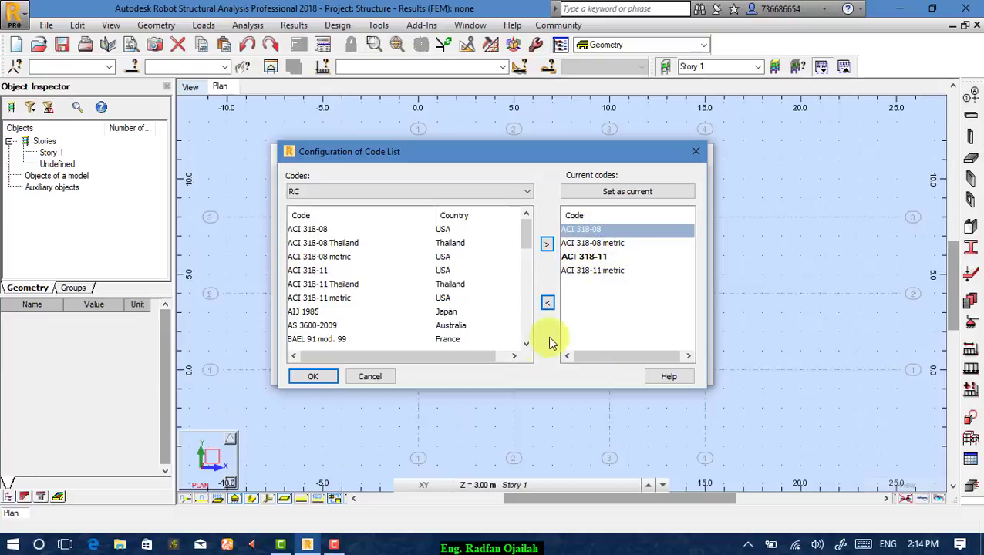
left_click(386, 377)
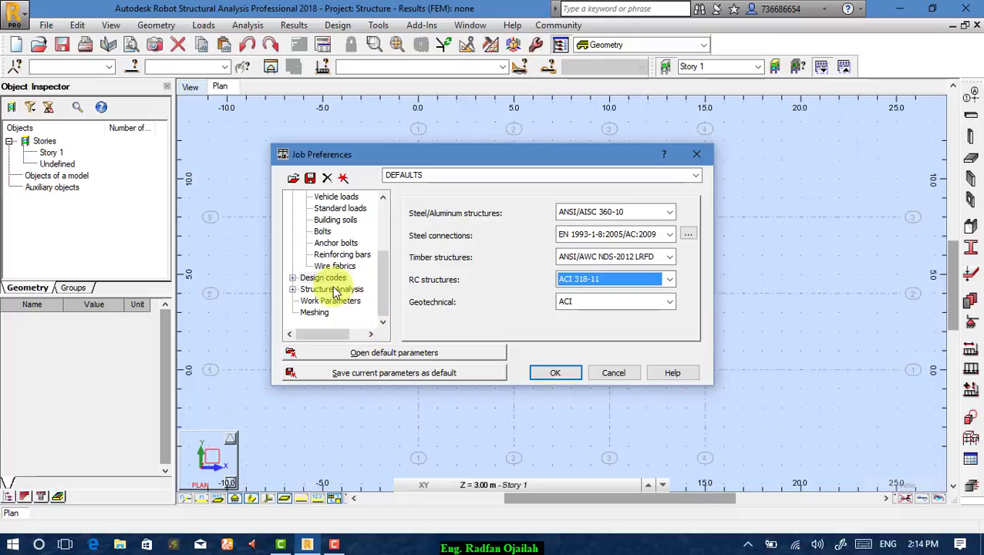
Save the job preferences as 'custom settings' in the Robot settings folder.
left_click(293, 180)
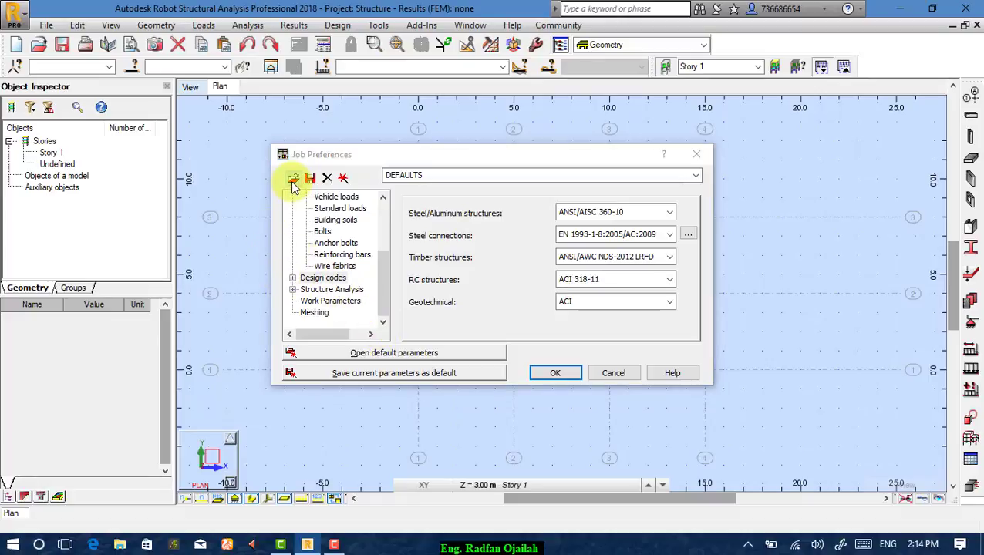
left_click(659, 400)
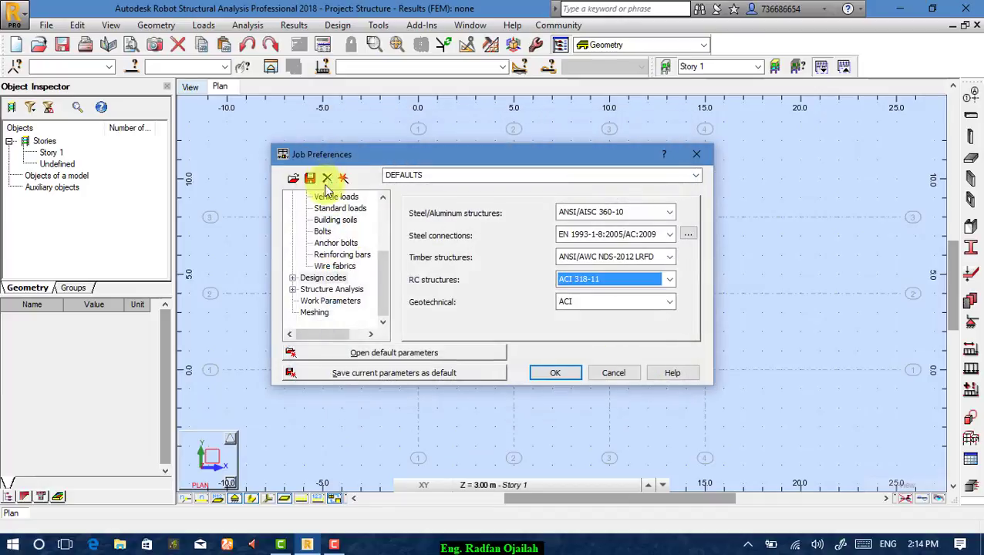
left_click(311, 179)
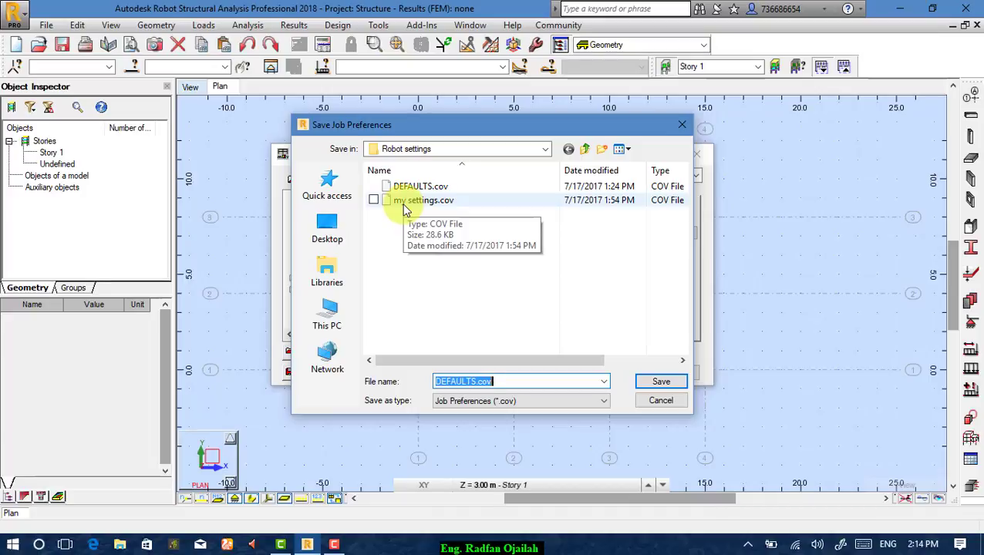
type("c")
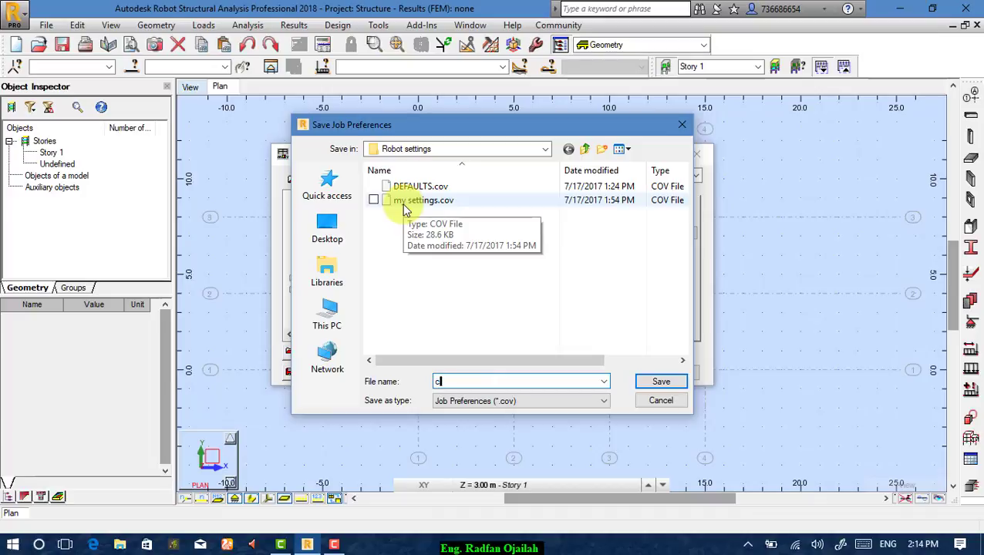
type("ustom")
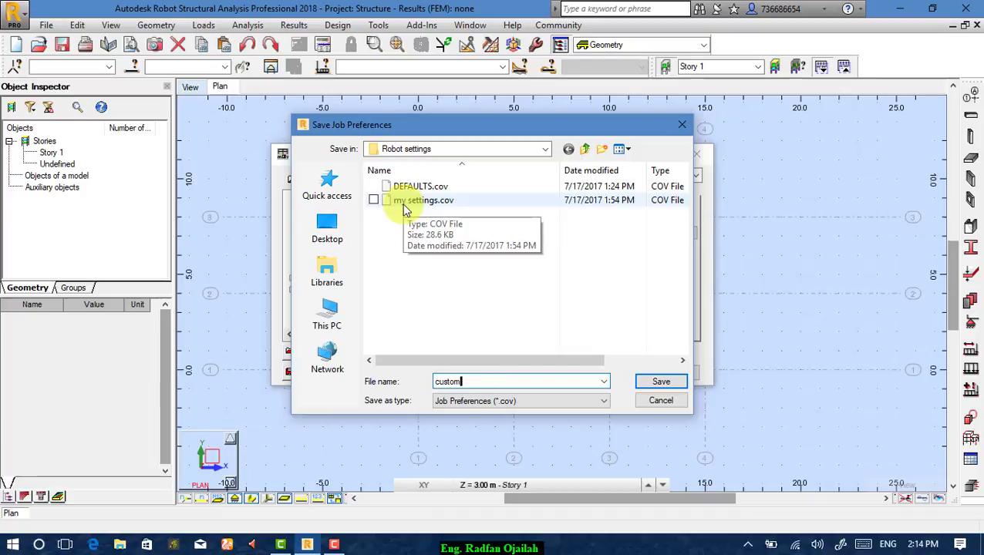
type(" settings")
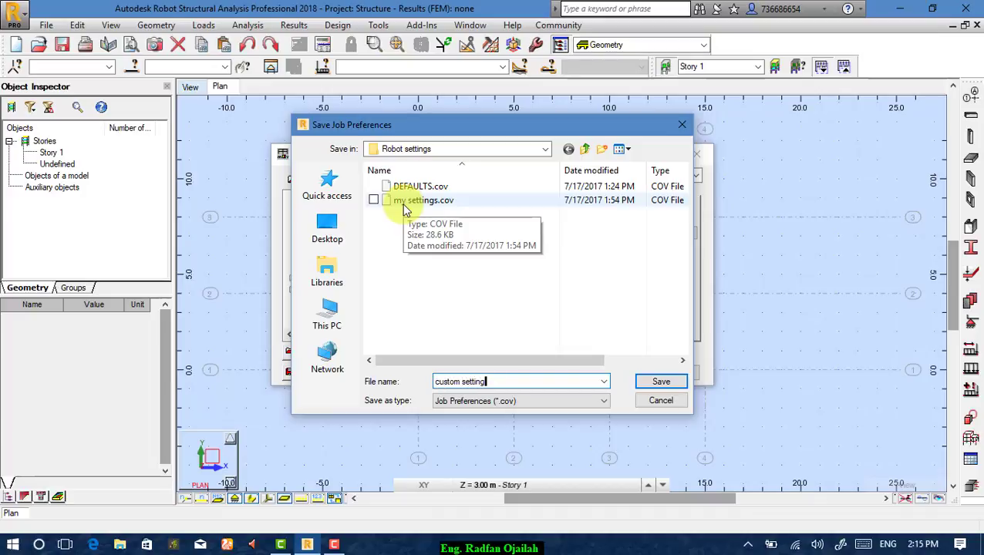
left_click(673, 385)
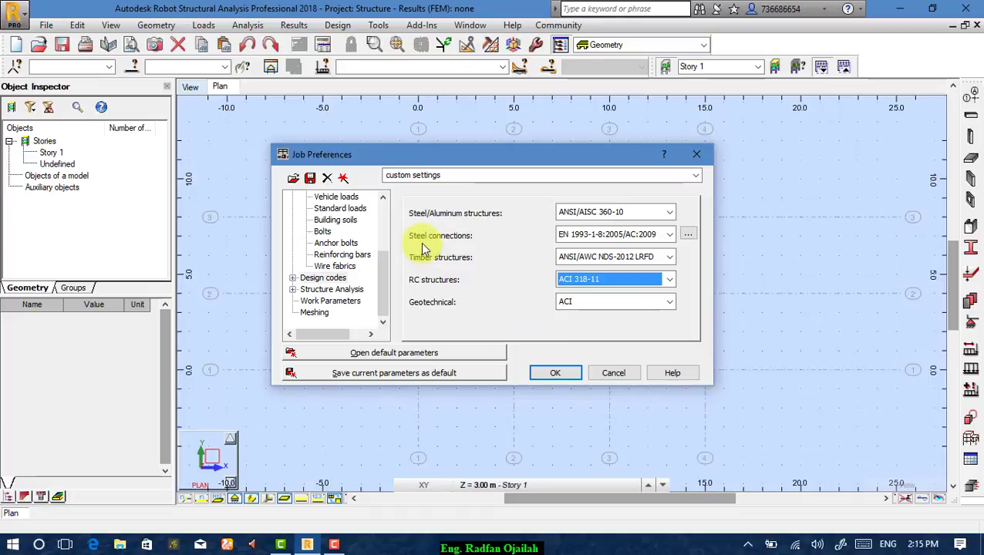
Load the saved 'custom settings.cov' file as the active job preferences.
left_click(293, 178)
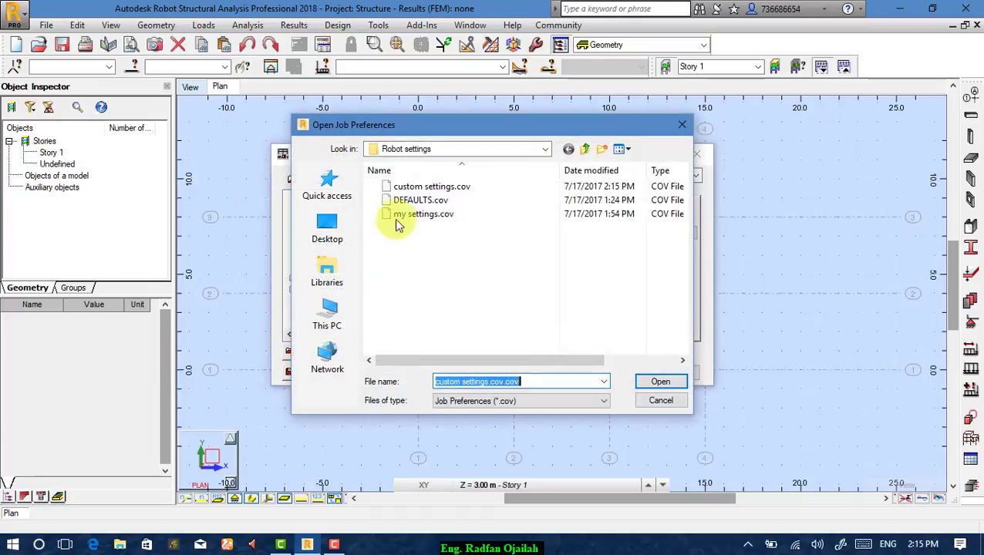
left_click(421, 187)
left_click(641, 379)
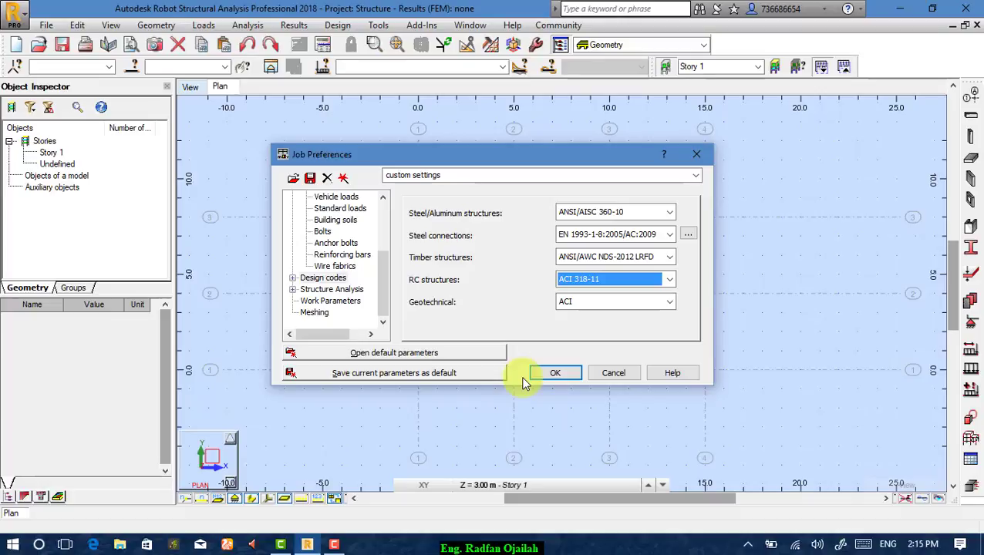
Cancel out of Job Preferences to return to the Story 1 axis-grid plan.
left_click(609, 378)
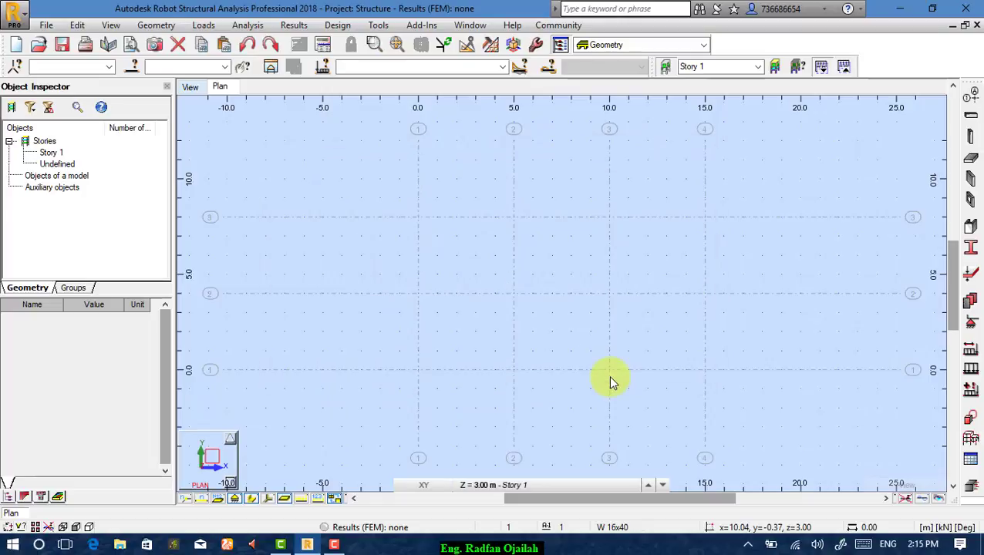